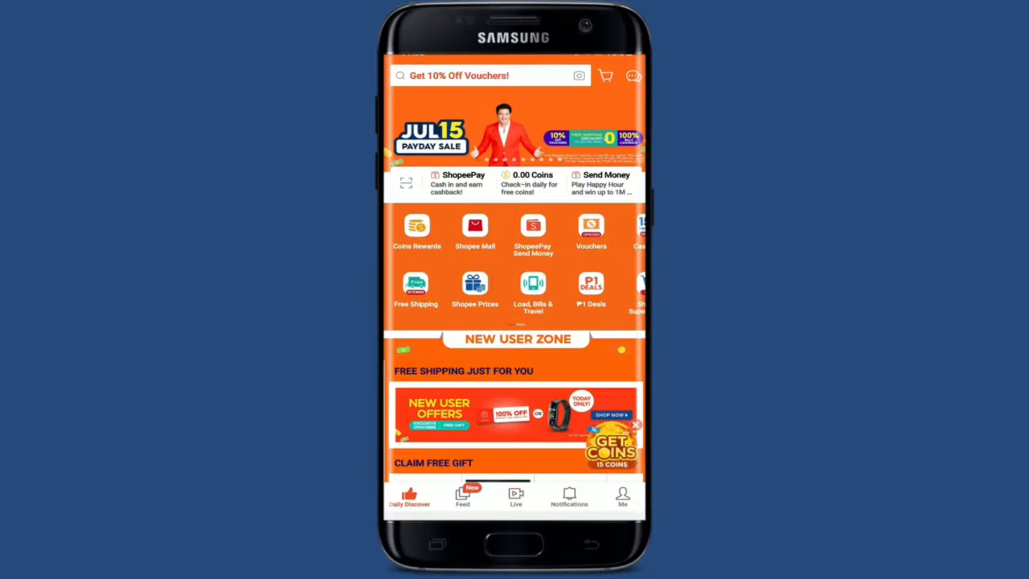
Go to the signed-in account's Me page, showing purchases and wallet
left_click(623, 496)
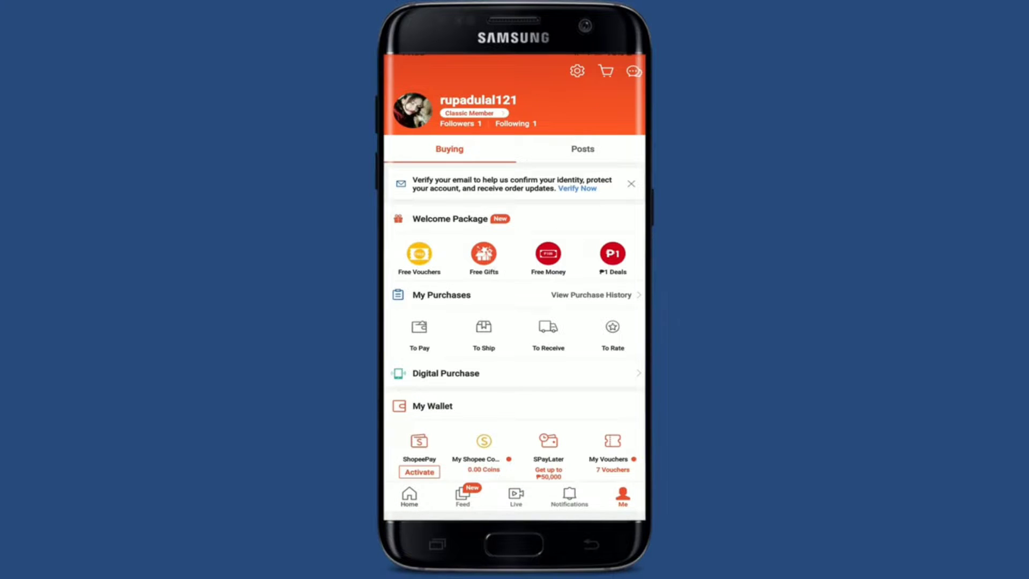
Request account deletion from settings and confirm, reaching the Enter Verification Code page
left_click(577, 71)
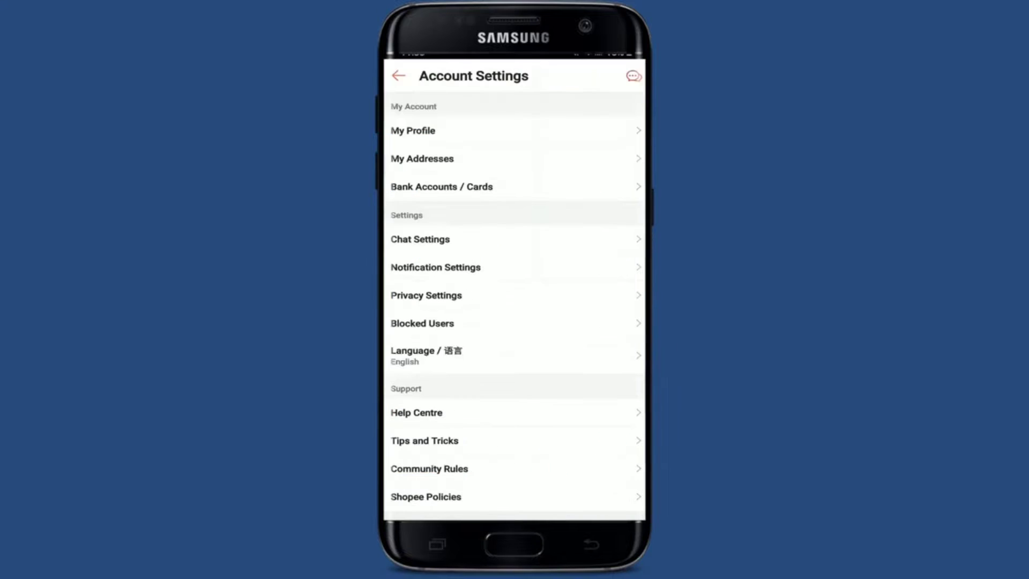
scroll(514, 300, "down", 3)
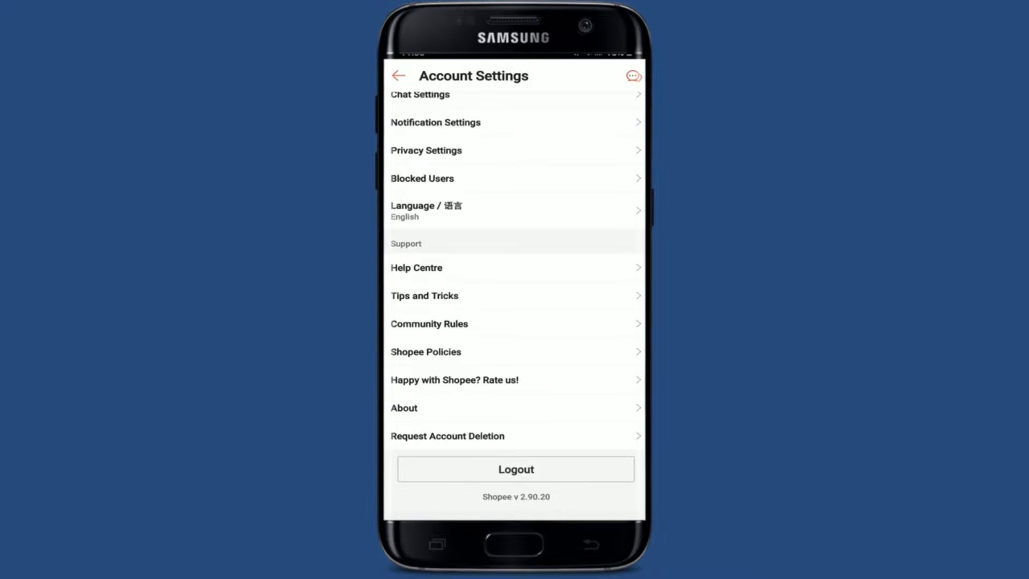
left_click(447, 436)
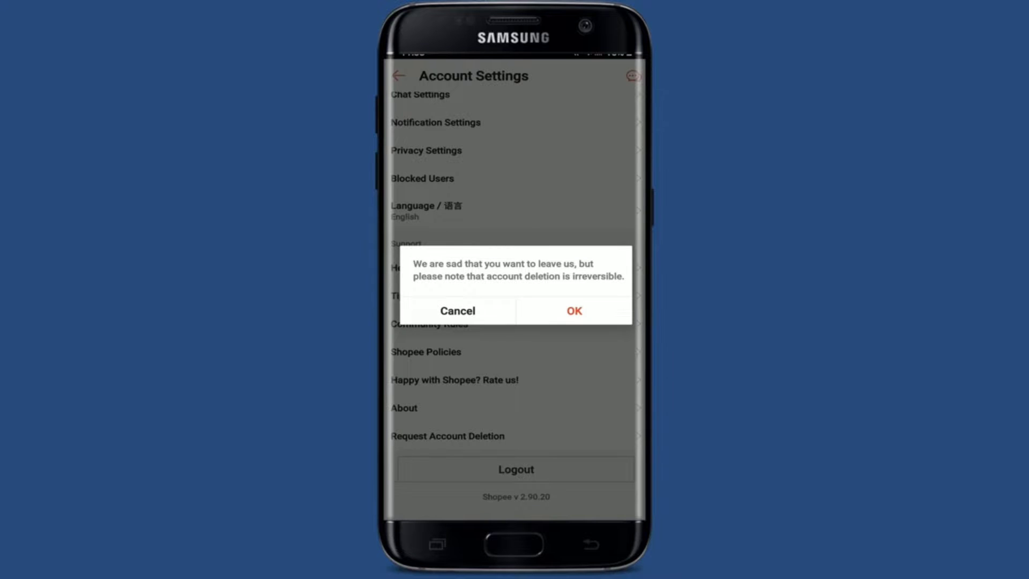
left_click(574, 311)
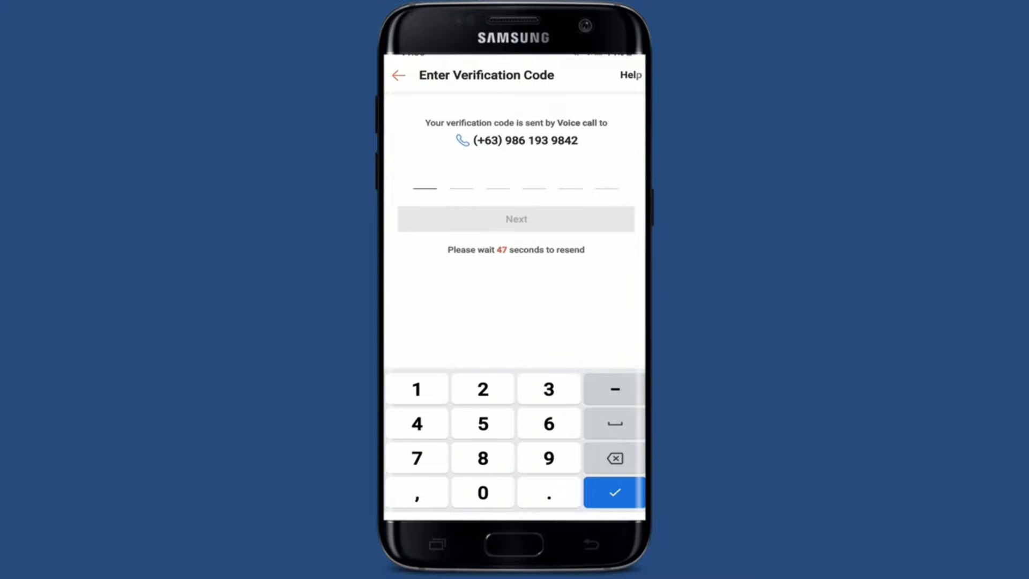
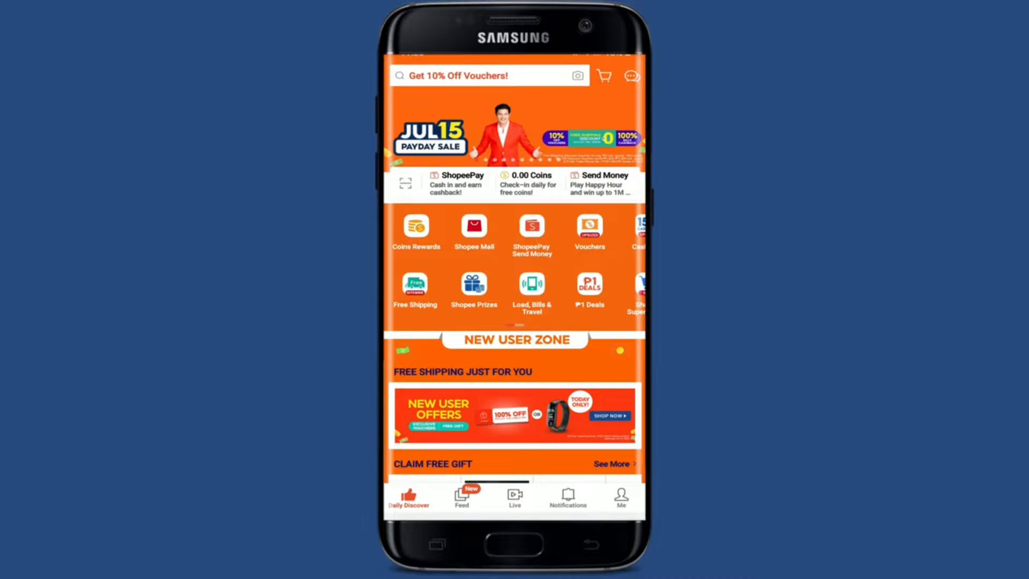
Switch the Shopee app language to 简体中文 in settings and return to the profile page
left_click(621, 498)
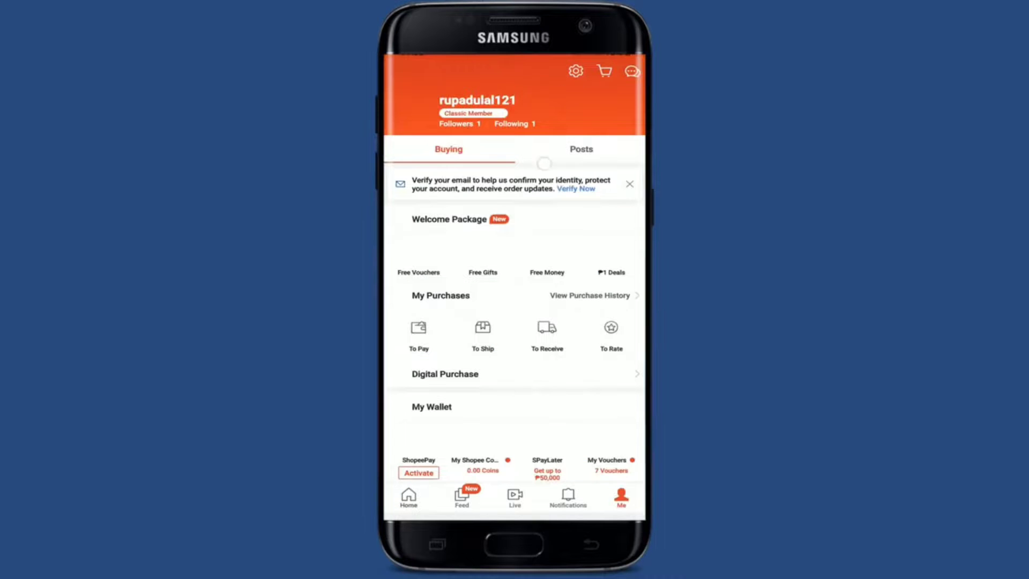
left_click(575, 71)
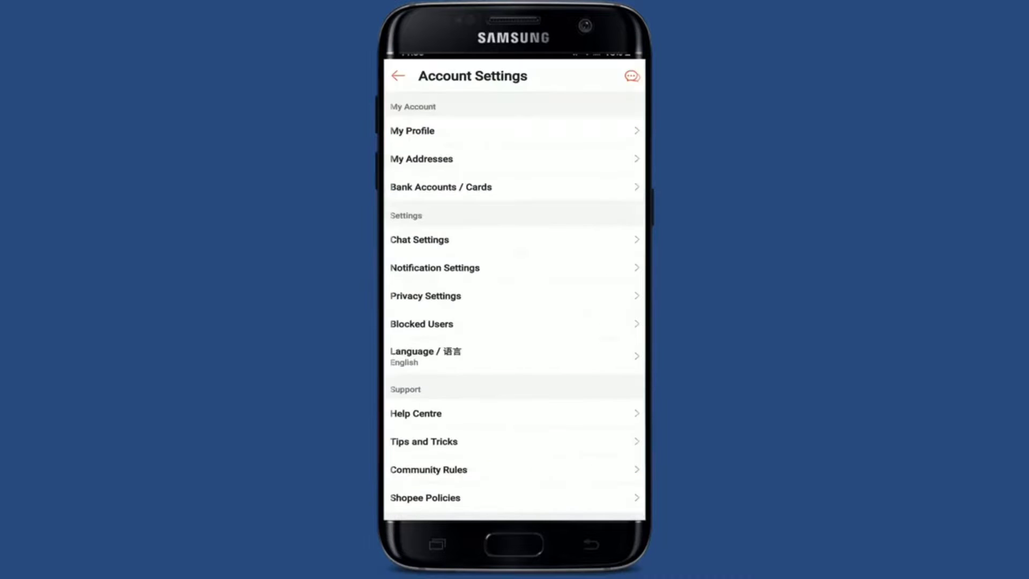
left_click_drag(602, 340, 599, 214)
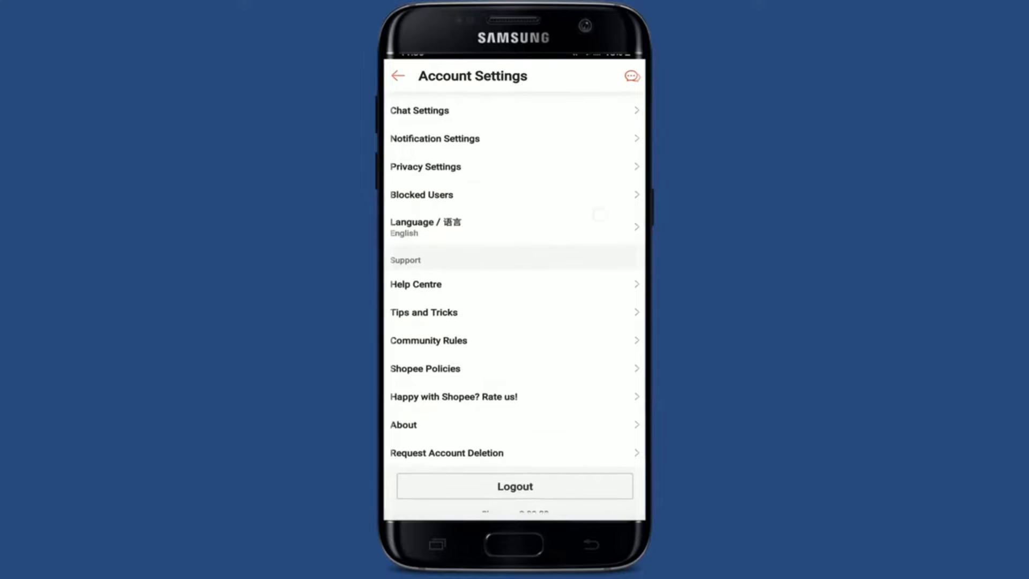
left_click(599, 226)
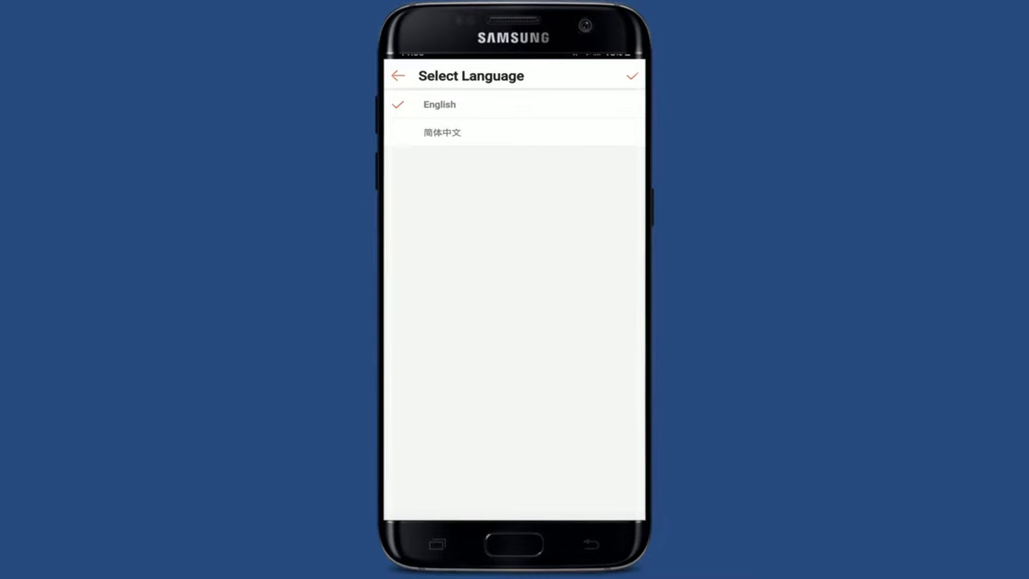
left_click(442, 132)
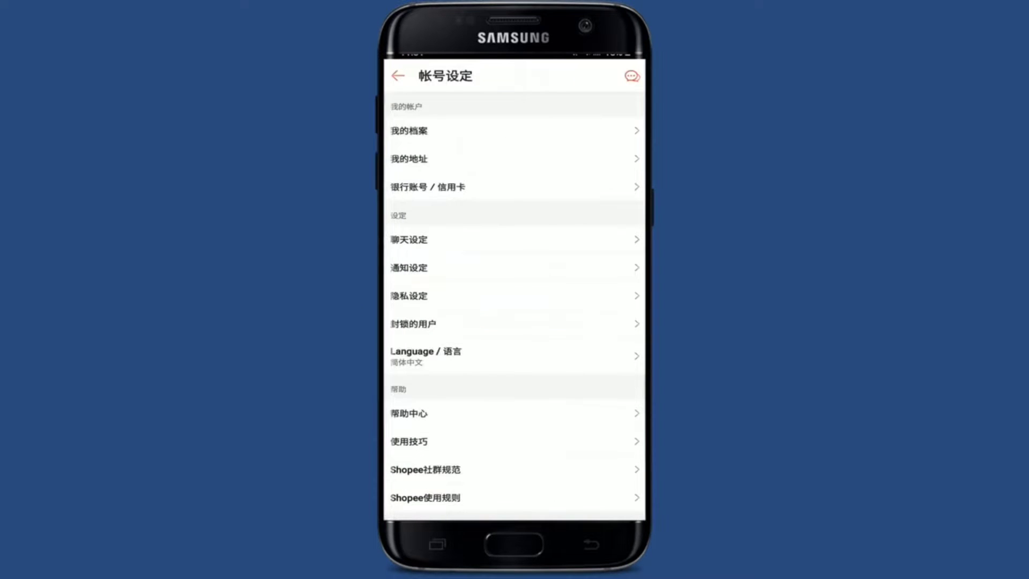
left_click(398, 75)
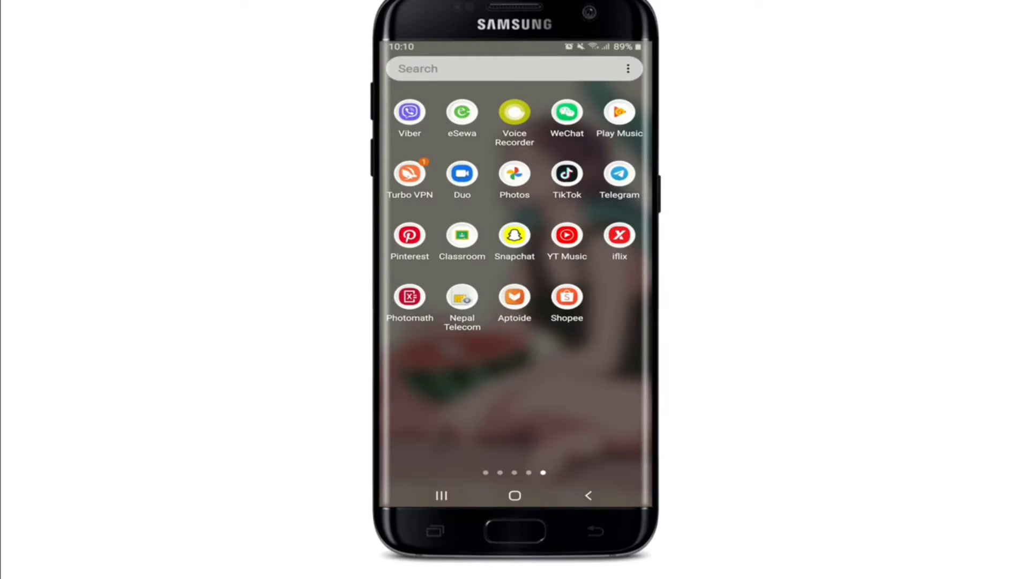
Relaunch Shopee from the app drawer and open the signed-out Me page
left_click(567, 297)
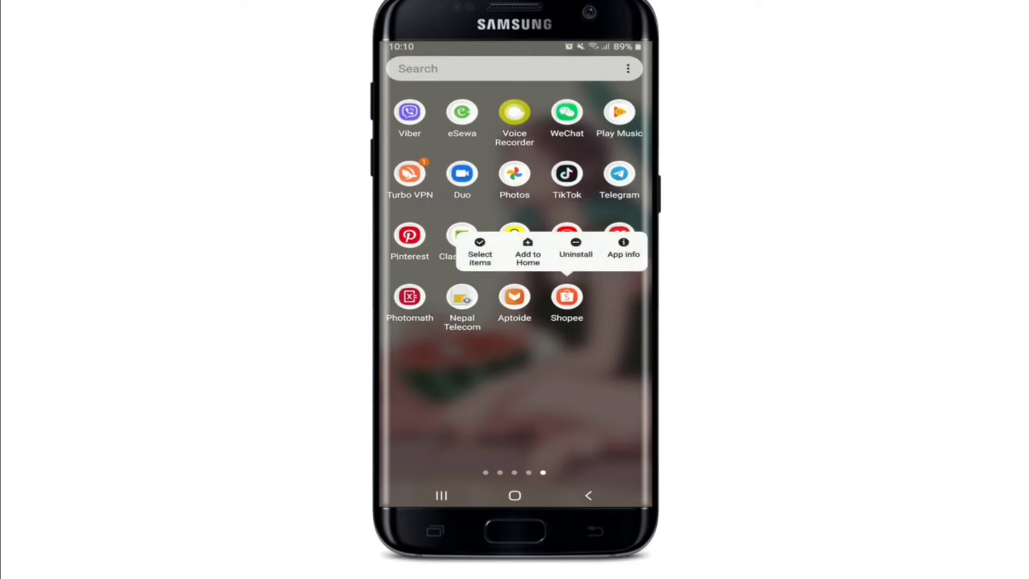
key("Escape")
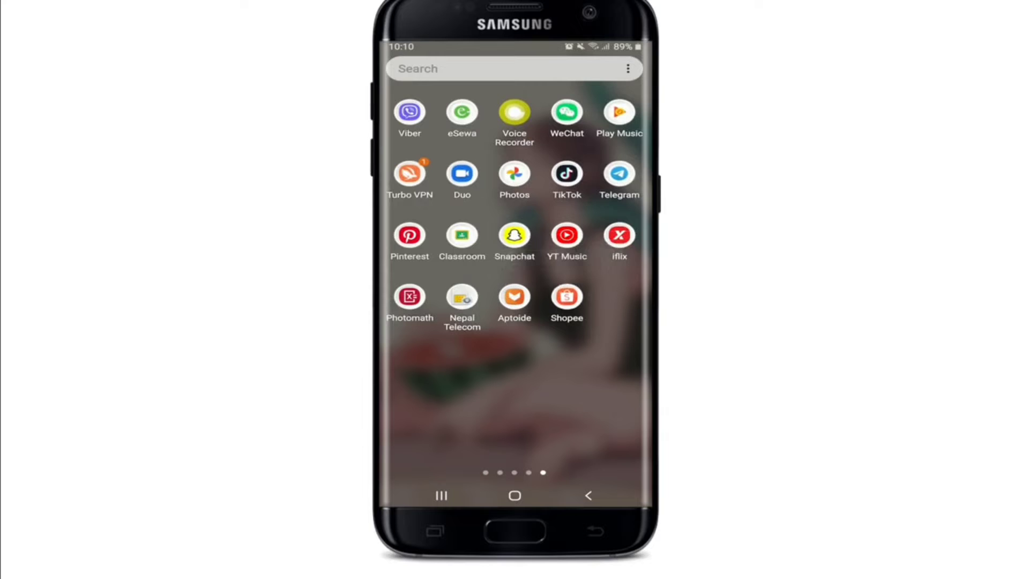
left_click(566, 297)
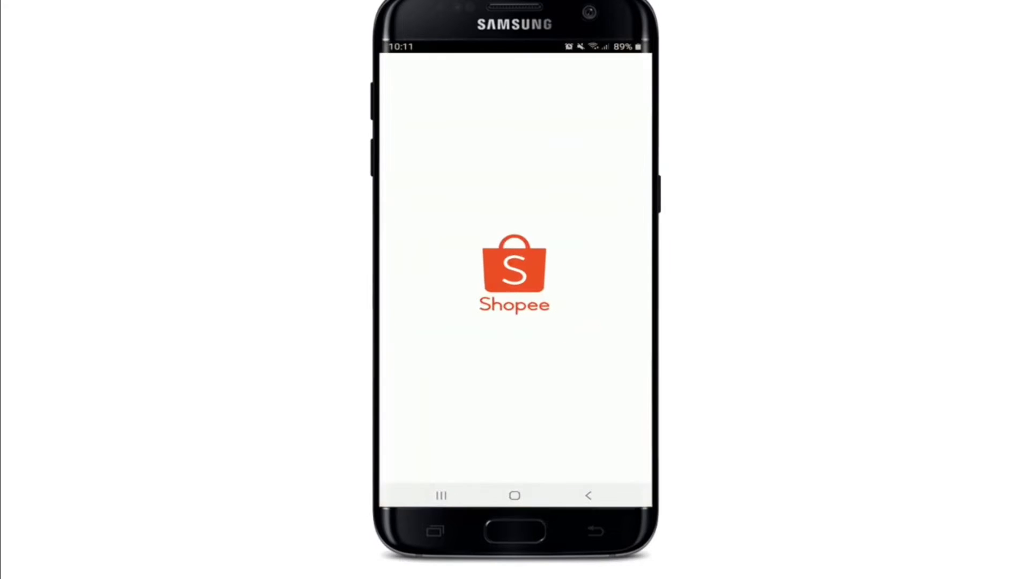
scroll(515, 268, "down", 10)
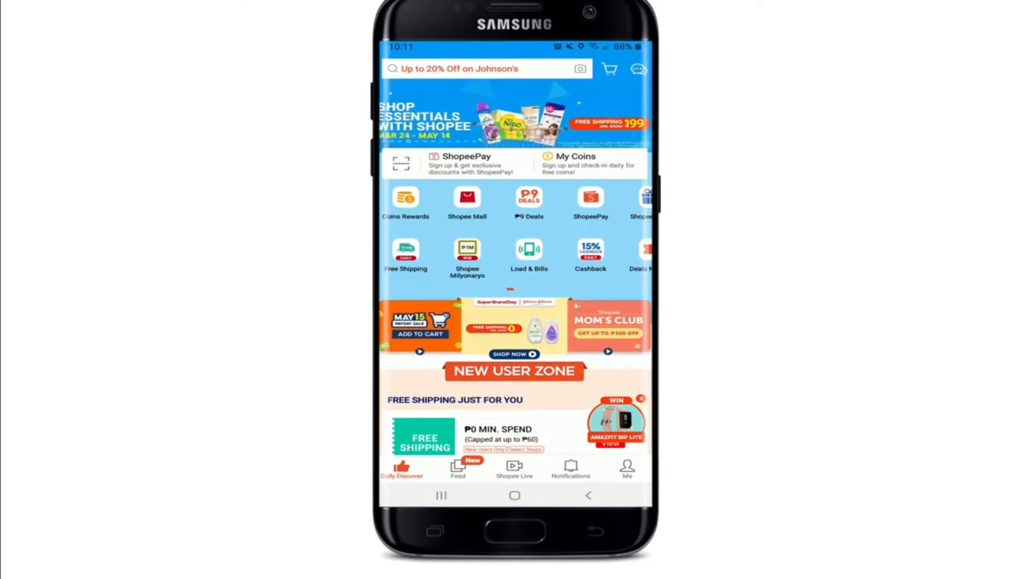
left_click(627, 469)
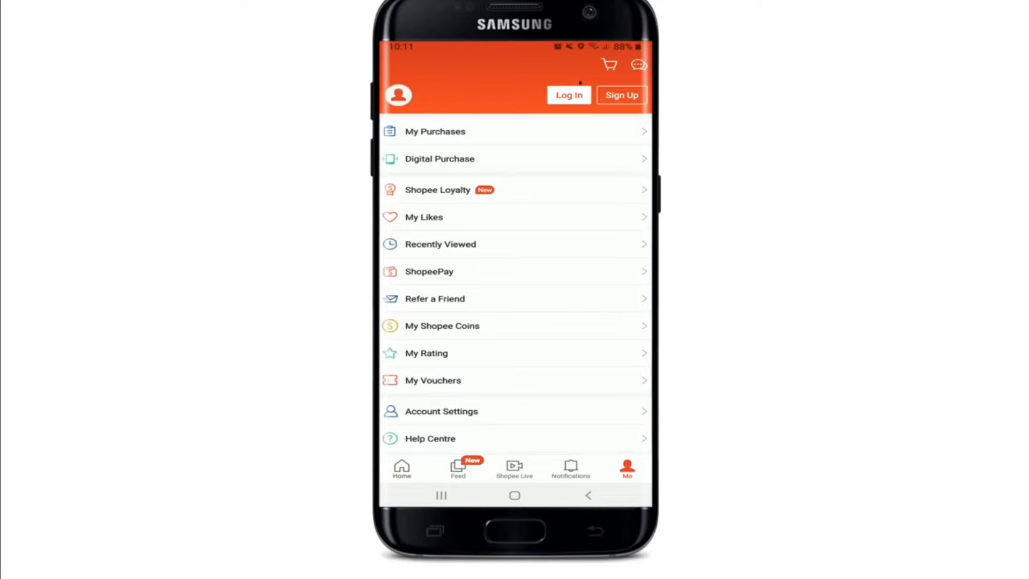
On the Log In screen, enter the account's e-mail address and paste its password
mouse_move(580, 82)
left_mouse_down()
mouse_move(577, 114)
mouse_move(581, 82)
left_mouse_up()
mouse_move(641, 82)
left_mouse_down()
mouse_move(631, 82)
mouse_move(638, 118)
mouse_move(640, 81)
left_mouse_up()
left_click(622, 95)
left_click(569, 95)
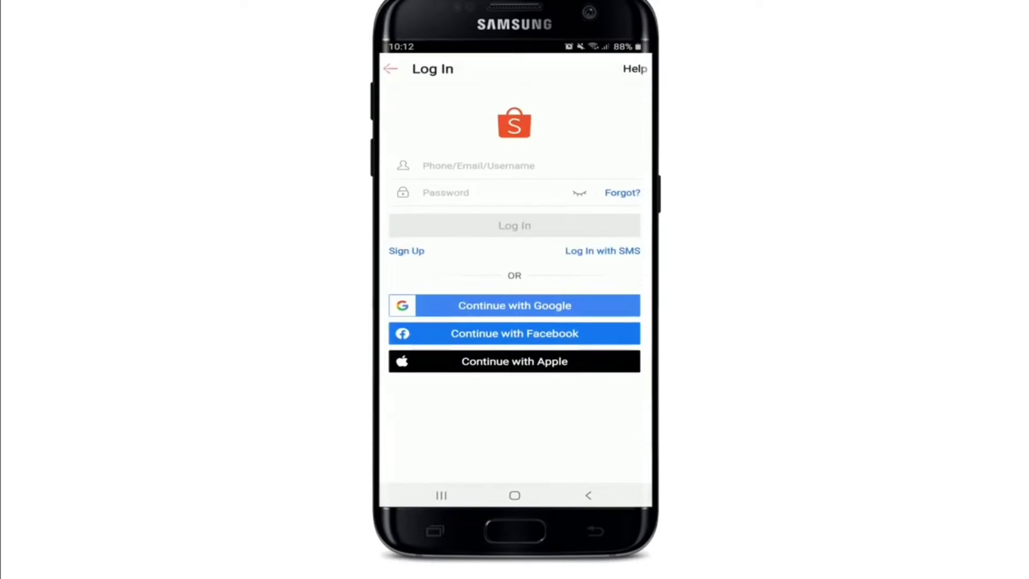
left_click(479, 166)
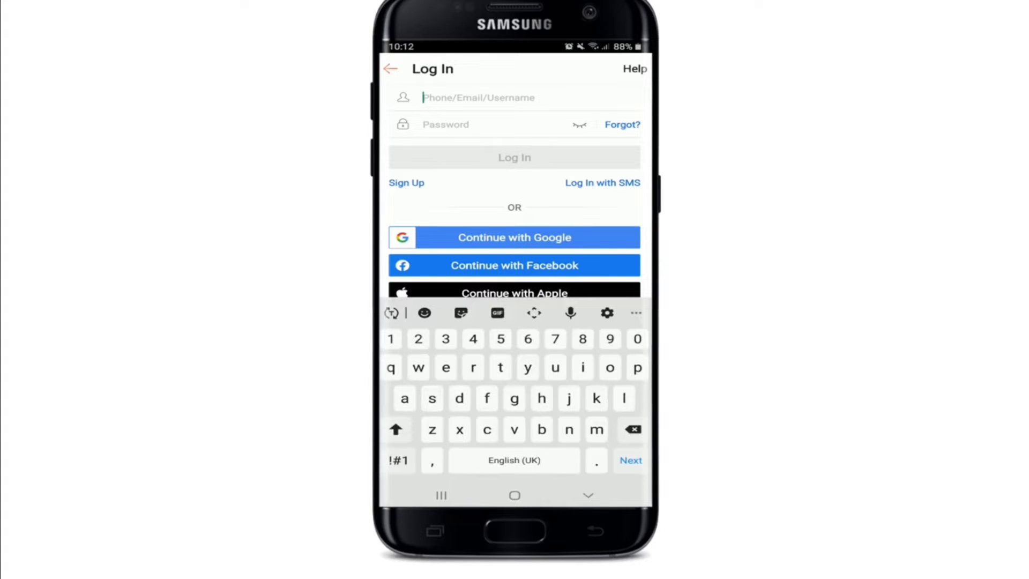
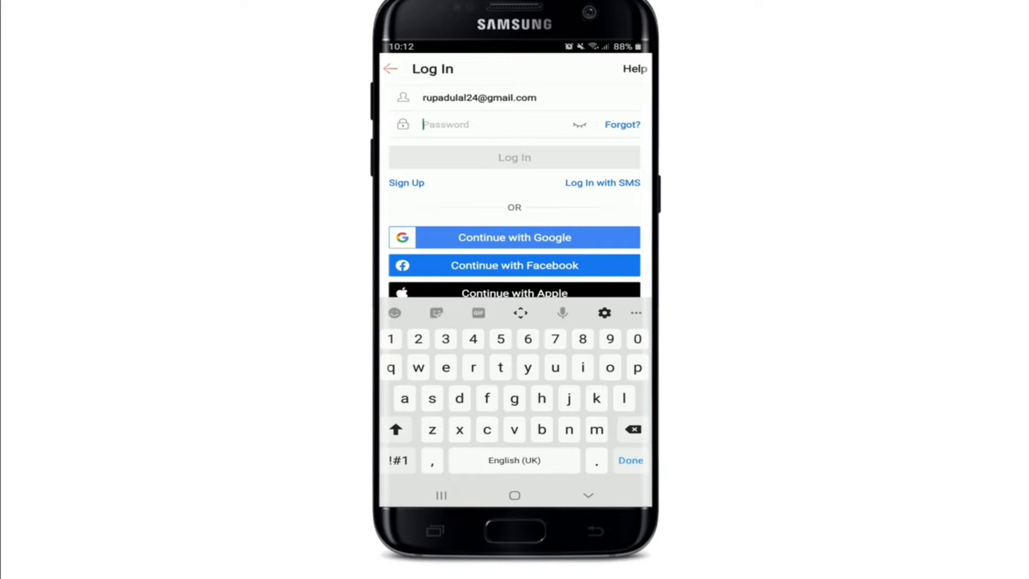
key("ctrl+v")
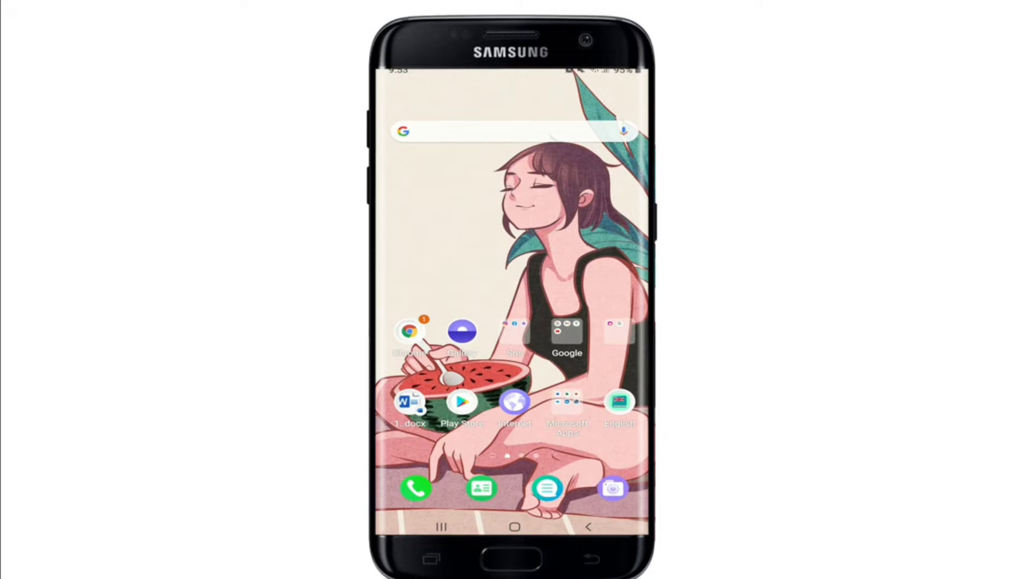
Search Google Play Store for 'shopee', scroll the results, then return home
left_click(462, 401)
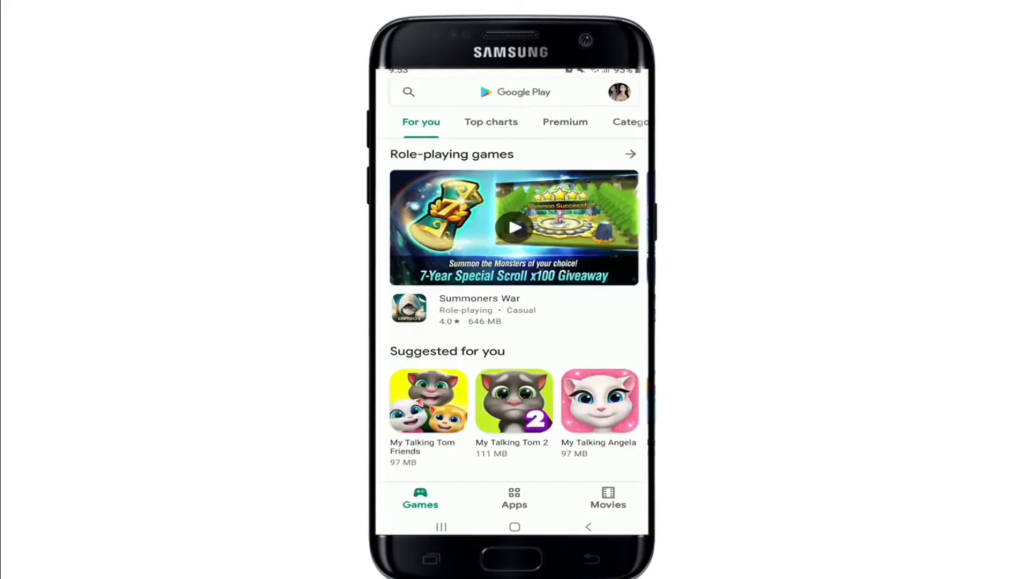
left_click(496, 92)
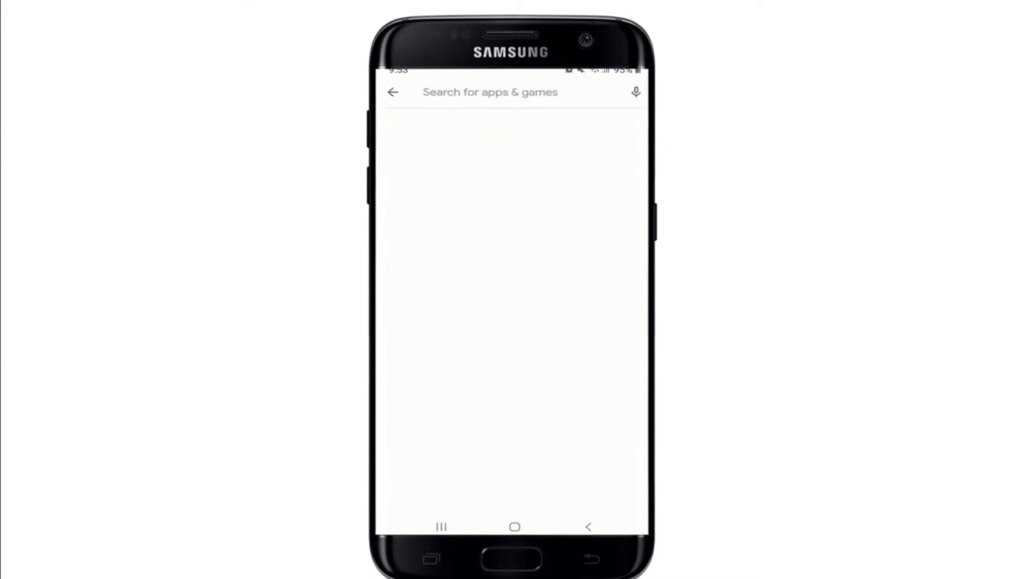
type("sho")
type("pee")
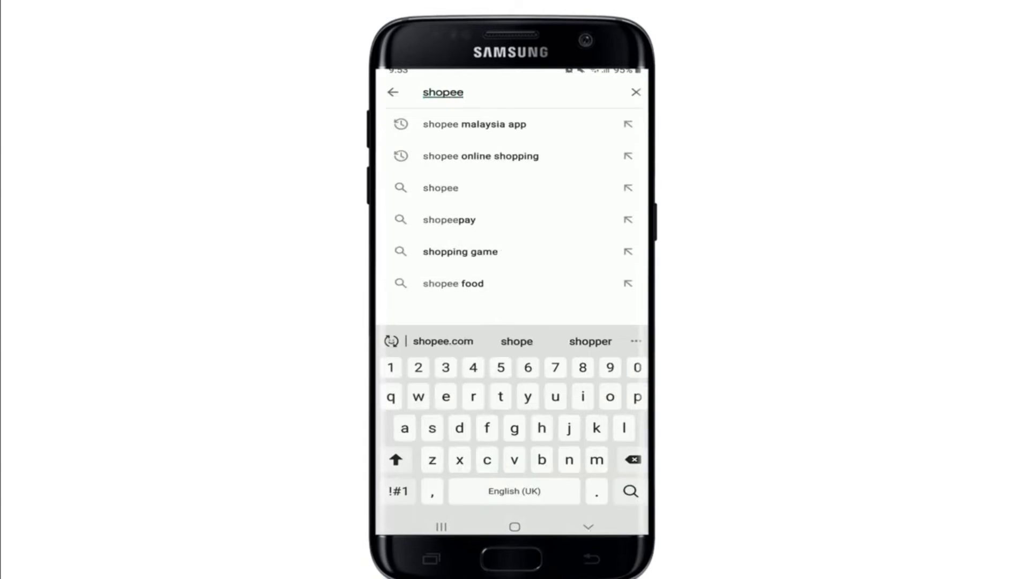
key("Return")
scroll(513, 311, "down", 5)
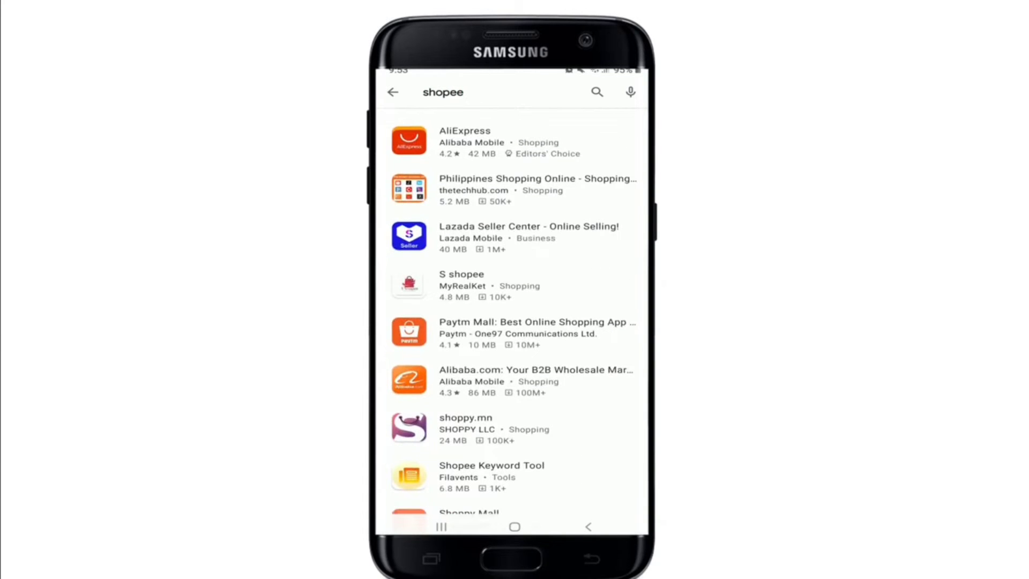
left_click(514, 526)
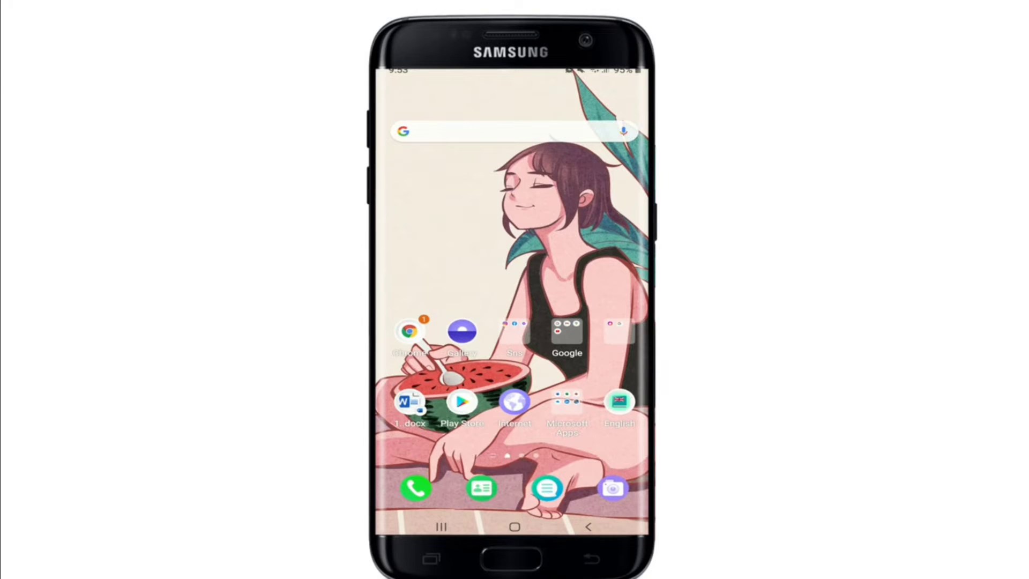
Search Chrome for 'shopee download apk' and scroll through the results
left_click(409, 331)
left_click(482, 82)
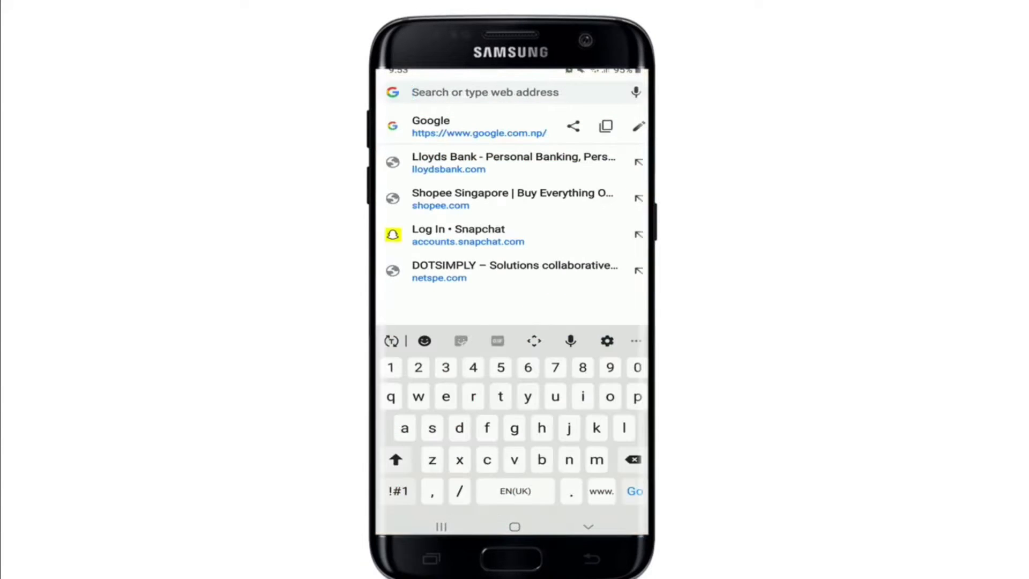
type("shopee download apk")
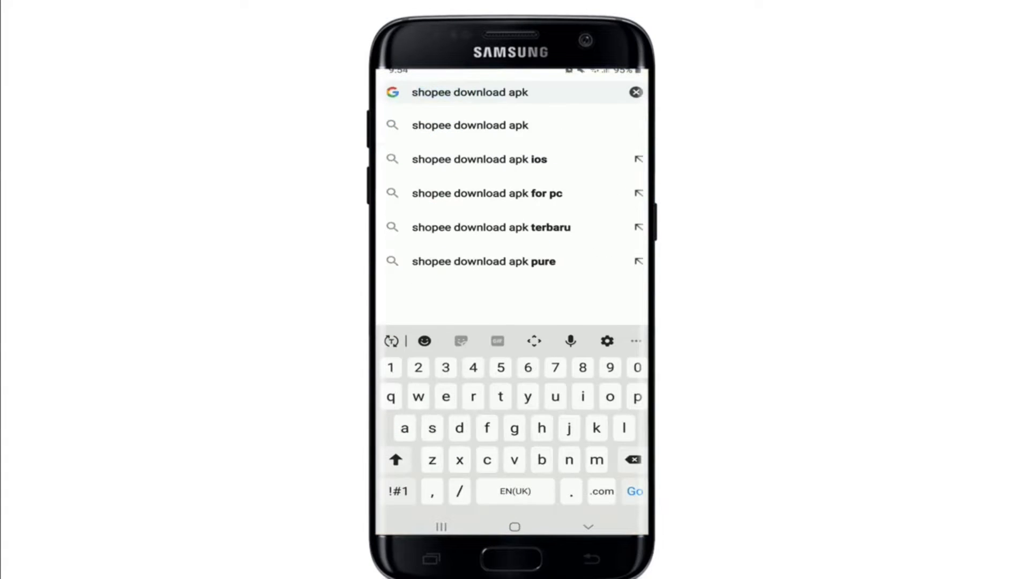
key("Return")
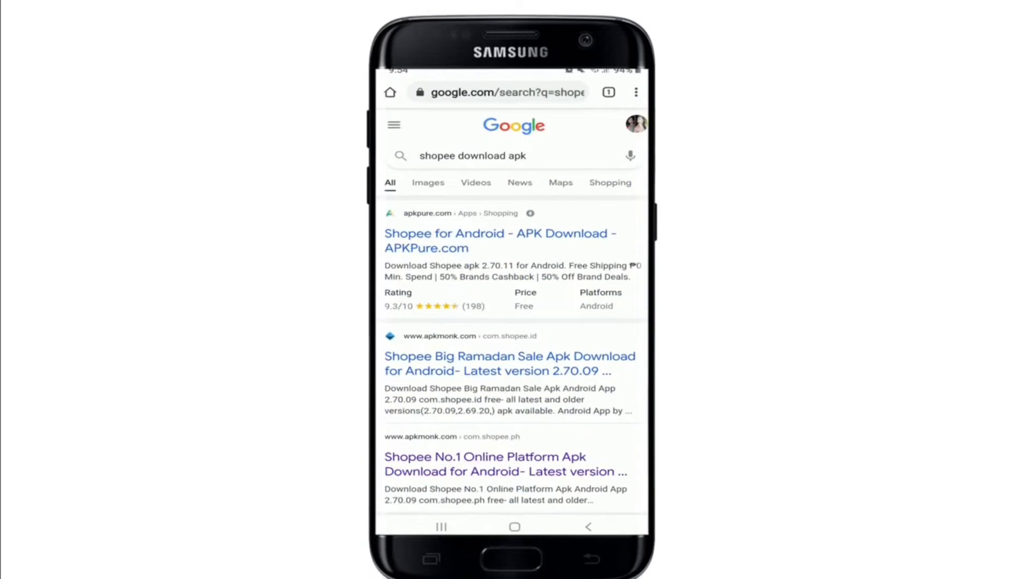
scroll(511, 294, "down", 10)
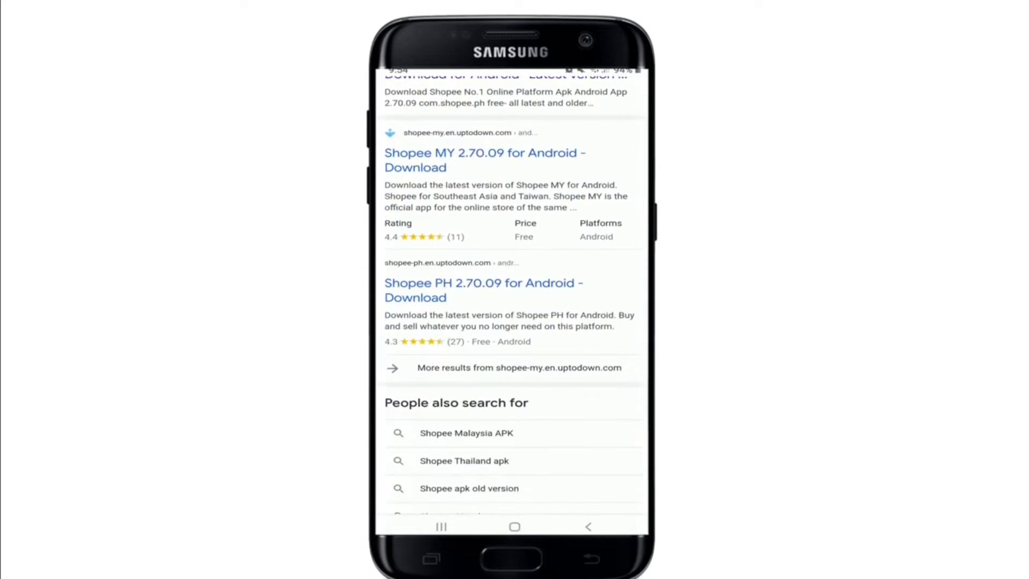
scroll(512, 294, "down", 1)
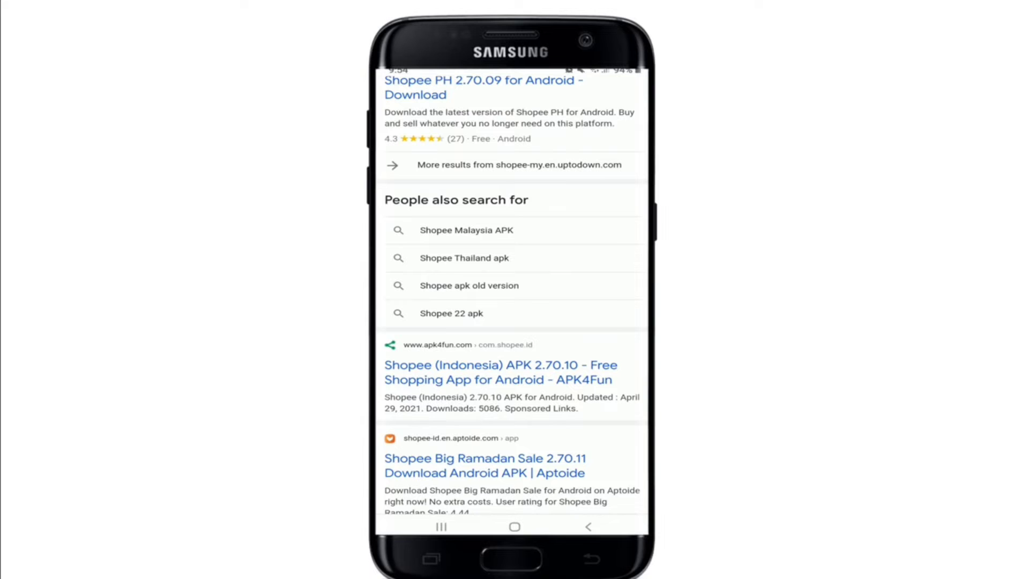
scroll(511, 294, "up", 6)
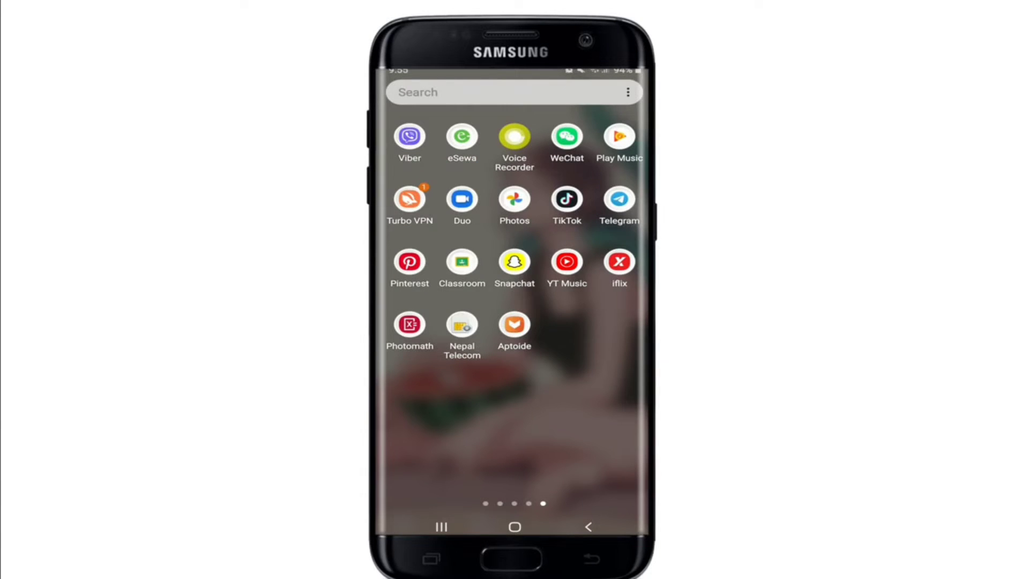
Search Aptoide for 'shopee' and start installing Shopee No.1 Online Platform
left_click(516, 328)
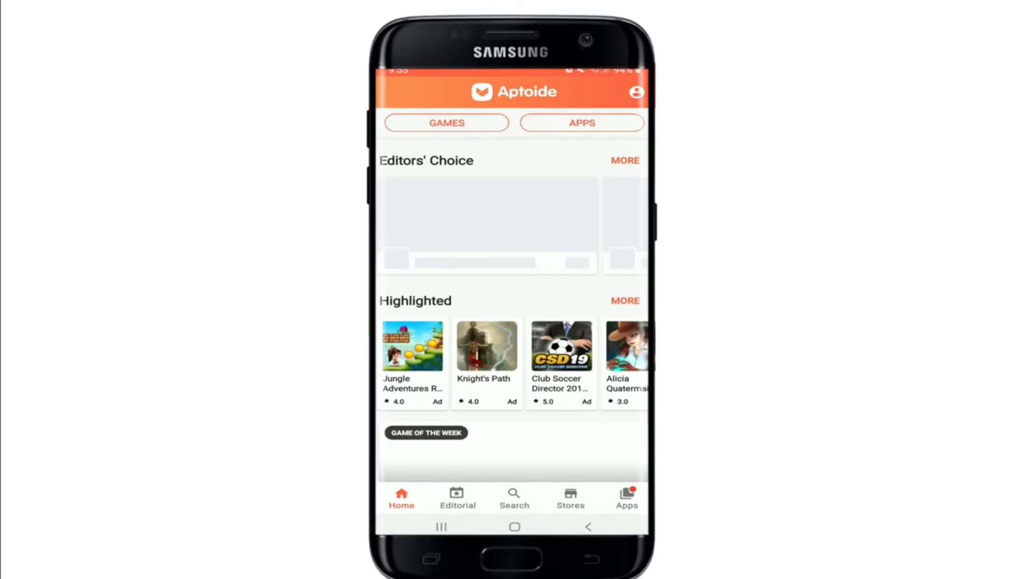
left_click(513, 498)
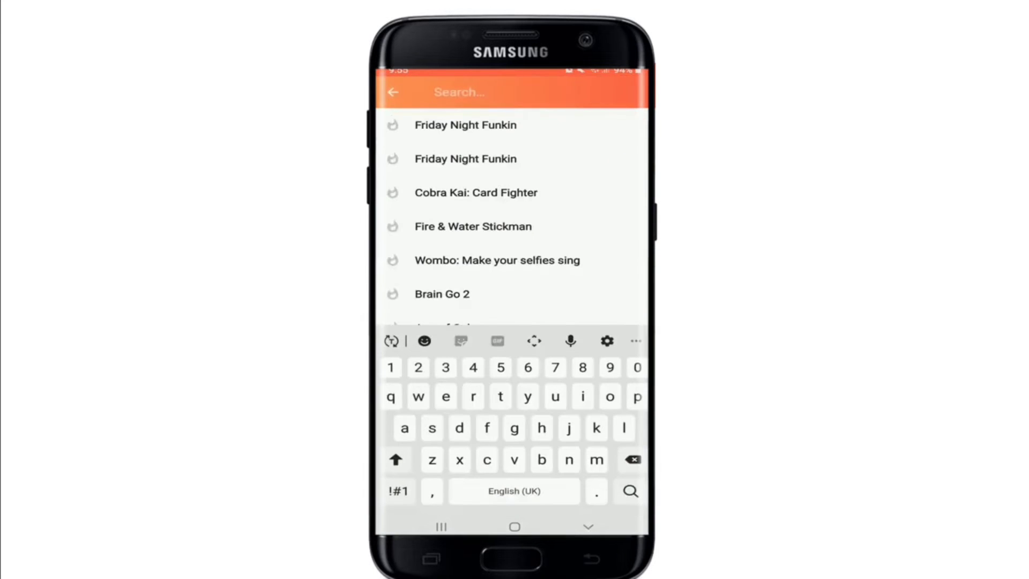
left_click(434, 93)
type("shopee")
key("Return")
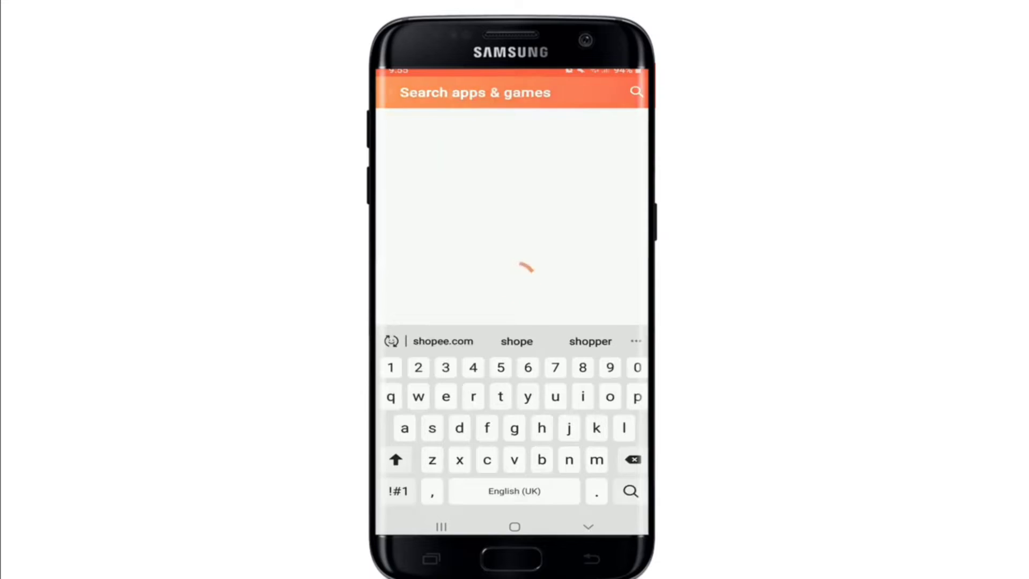
scroll(513, 308, "down", 3)
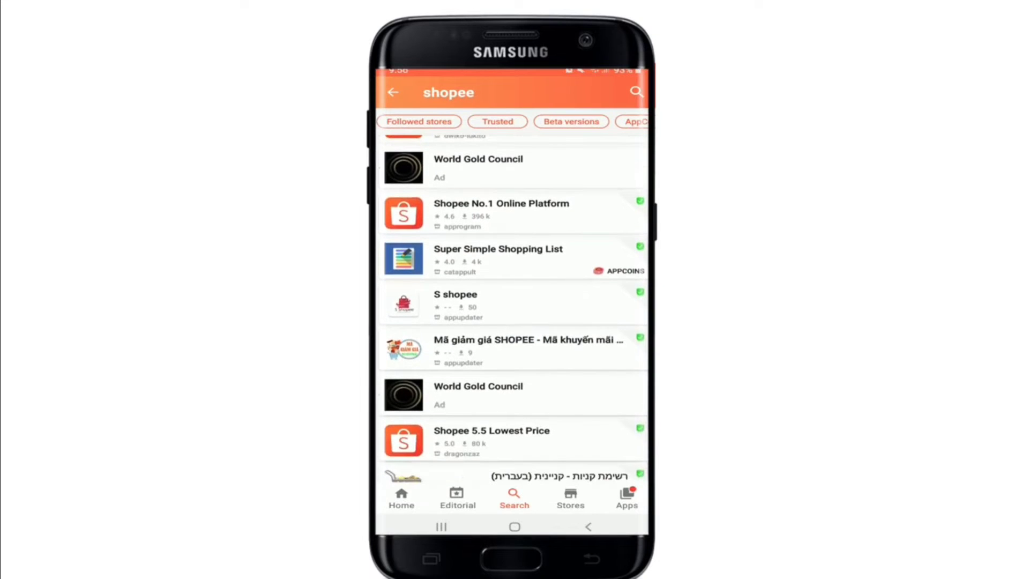
left_click(501, 214)
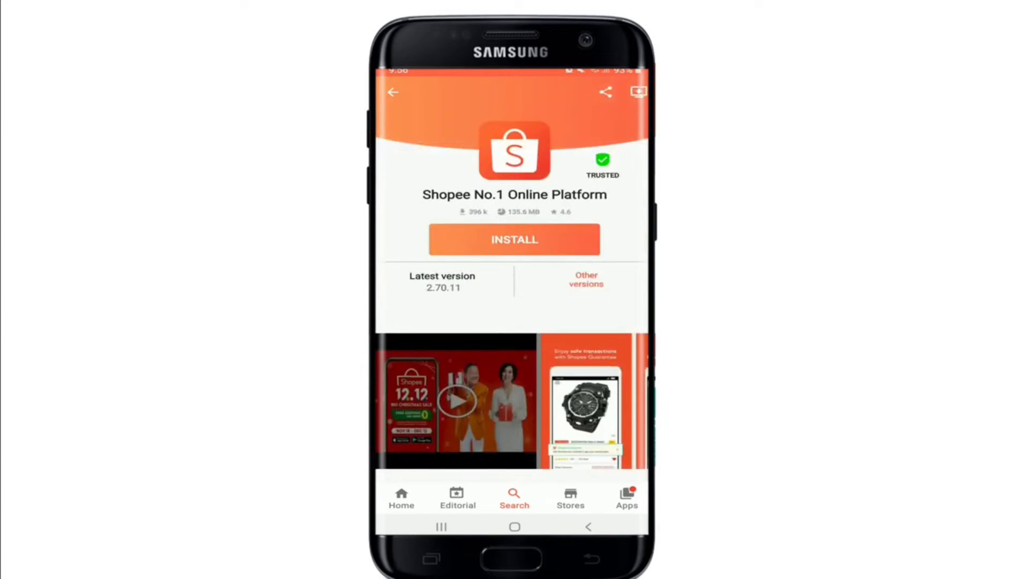
left_click(514, 240)
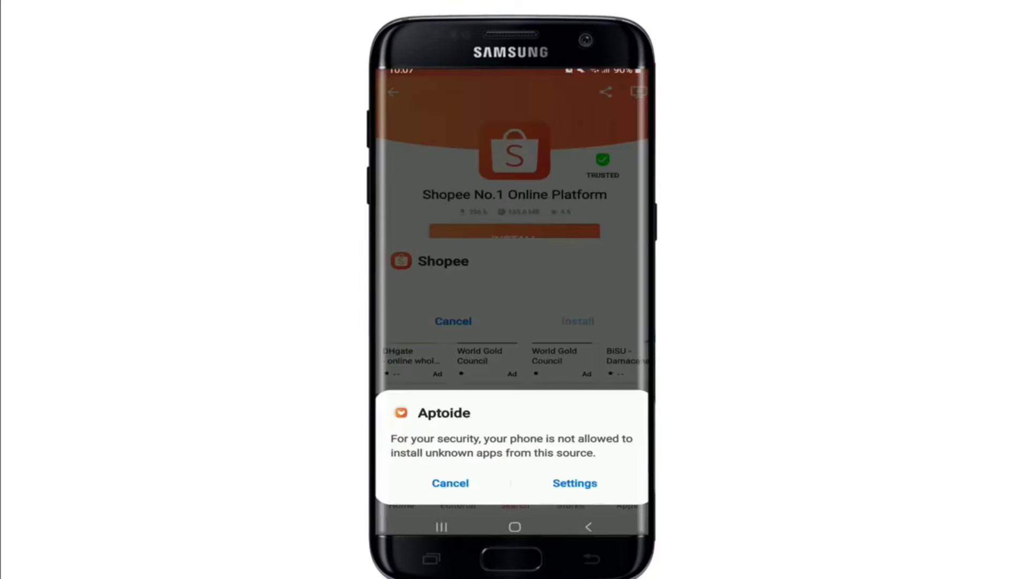
Allow Aptoide to install unknown apps, finish the Shopee install, and launch it
left_click(574, 483)
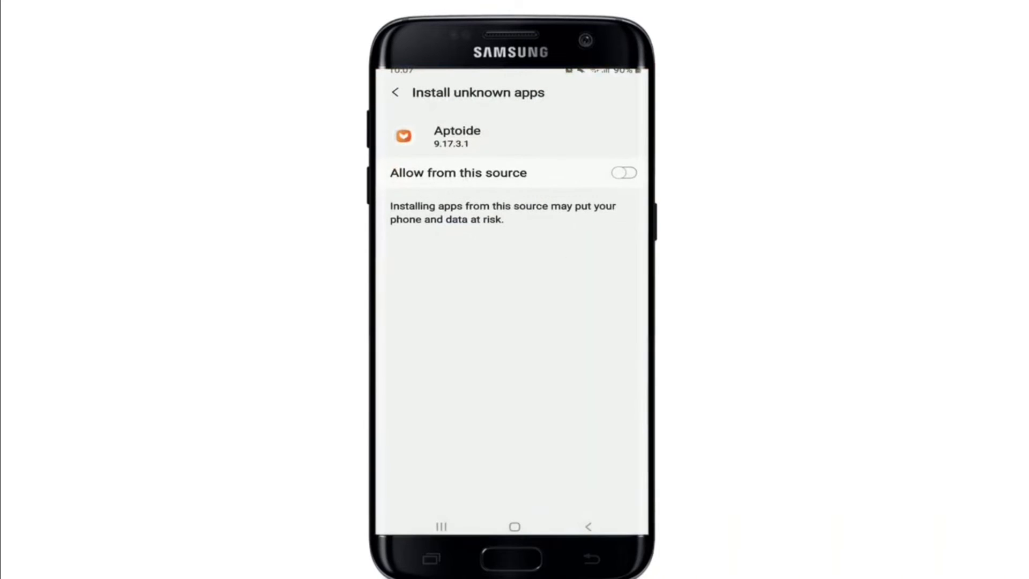
left_click(624, 173)
left_click(587, 526)
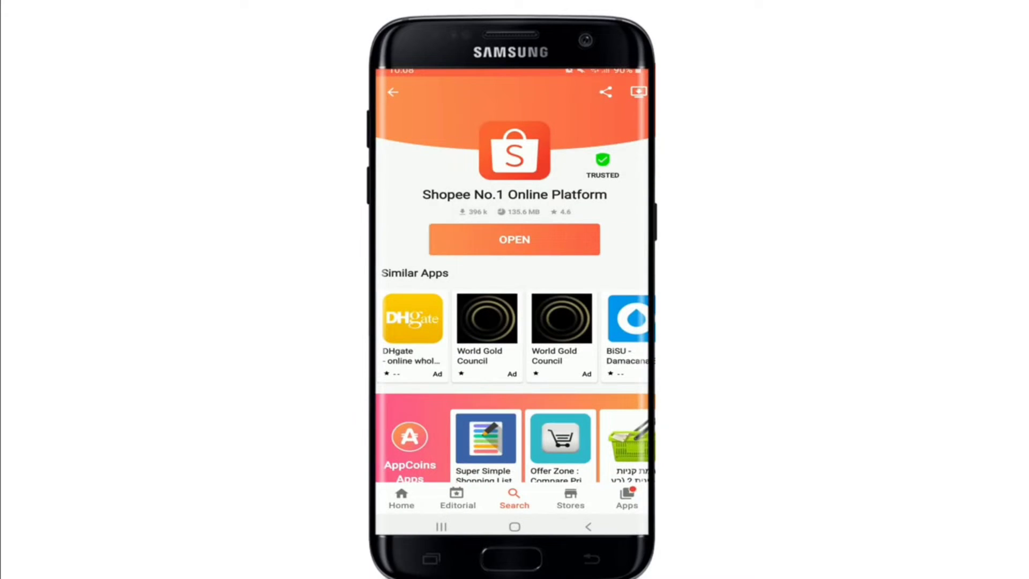
left_click(514, 239)
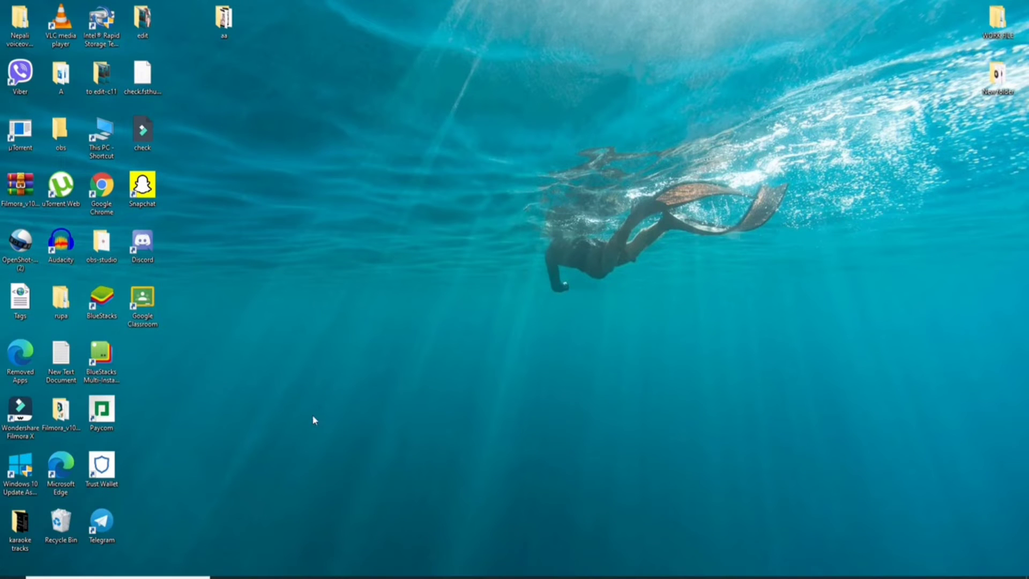
left_click(277, 577)
left_click(267, 25)
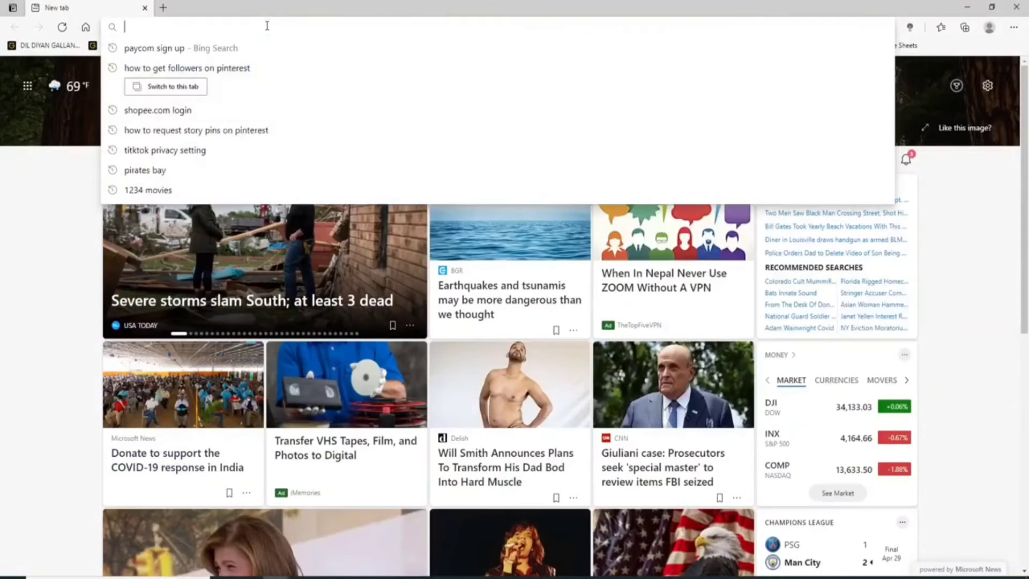
type("www.sh")
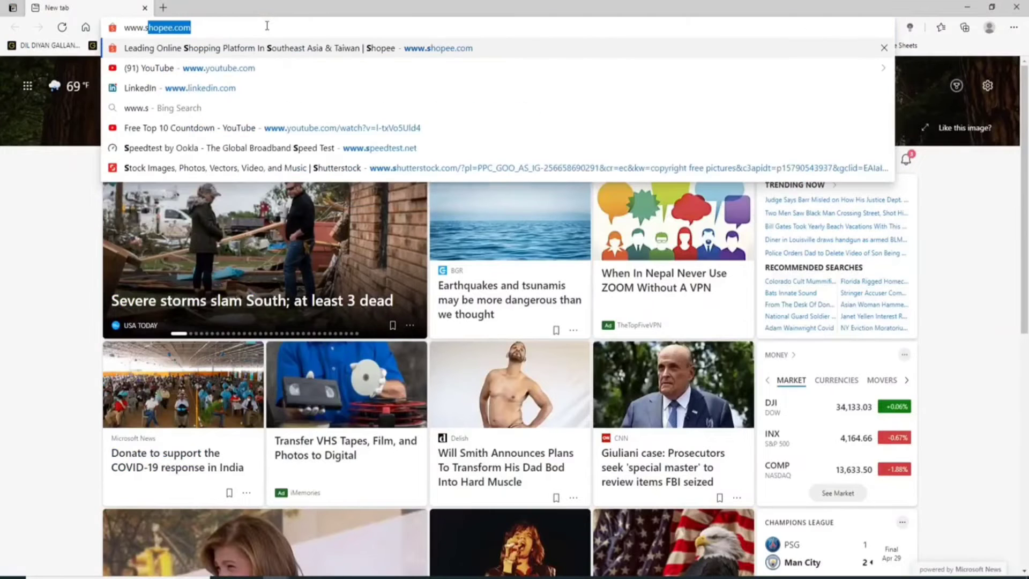
type("opp")
key("Down")
key("Return")
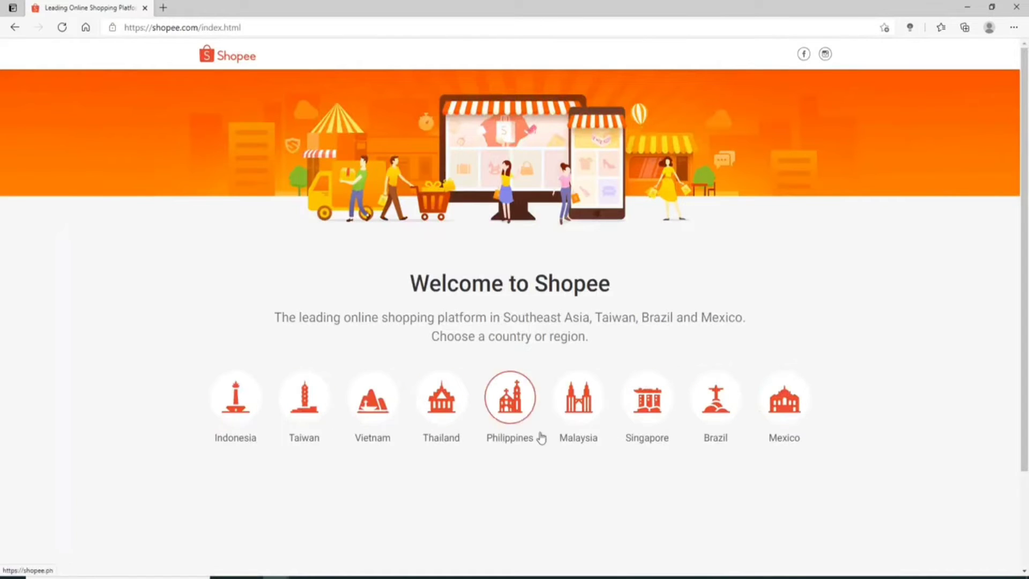
Pick the Brazil store, open its login page, and enter the account username
left_click(716, 423)
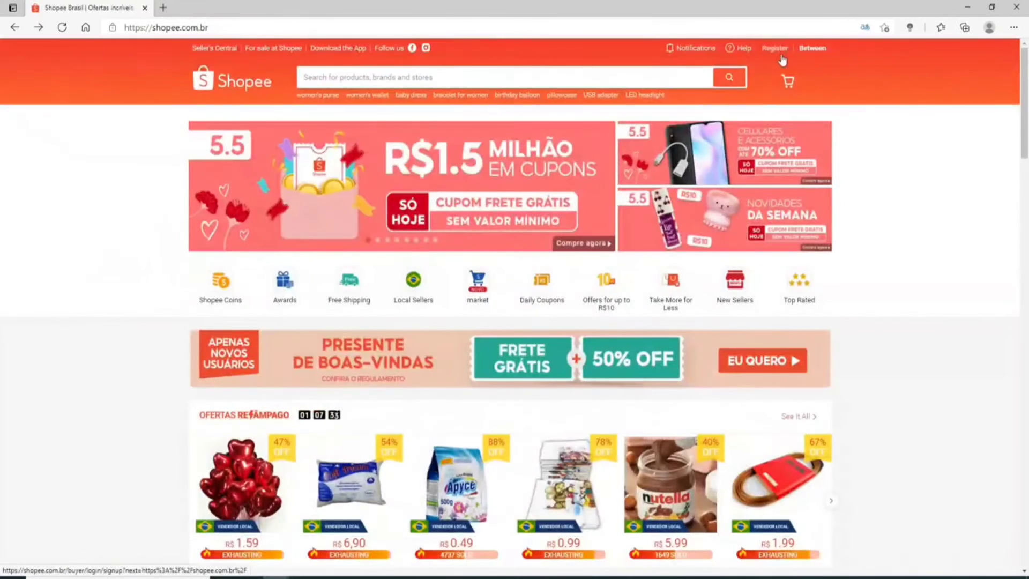
left_click(811, 49)
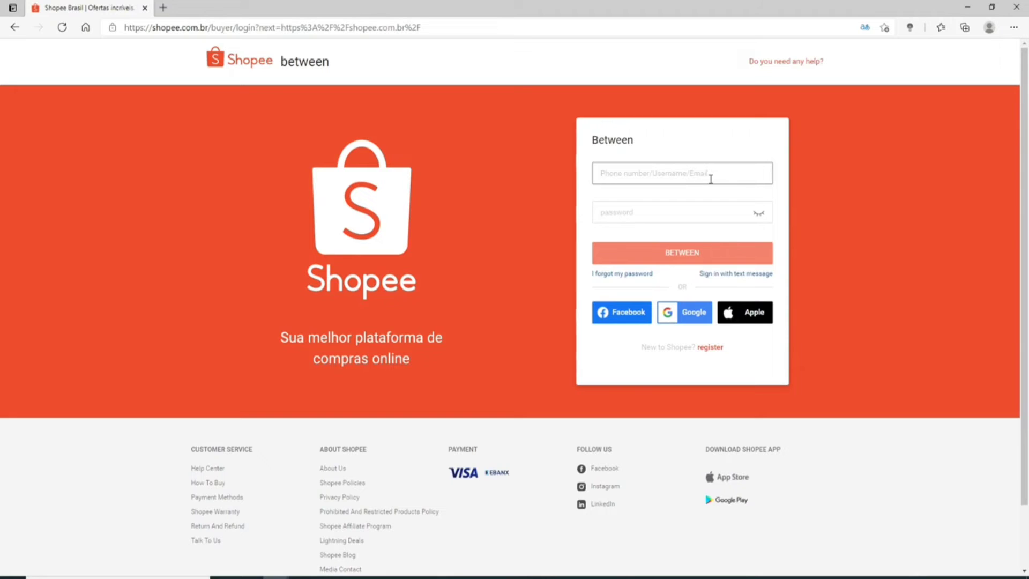
key("Tab")
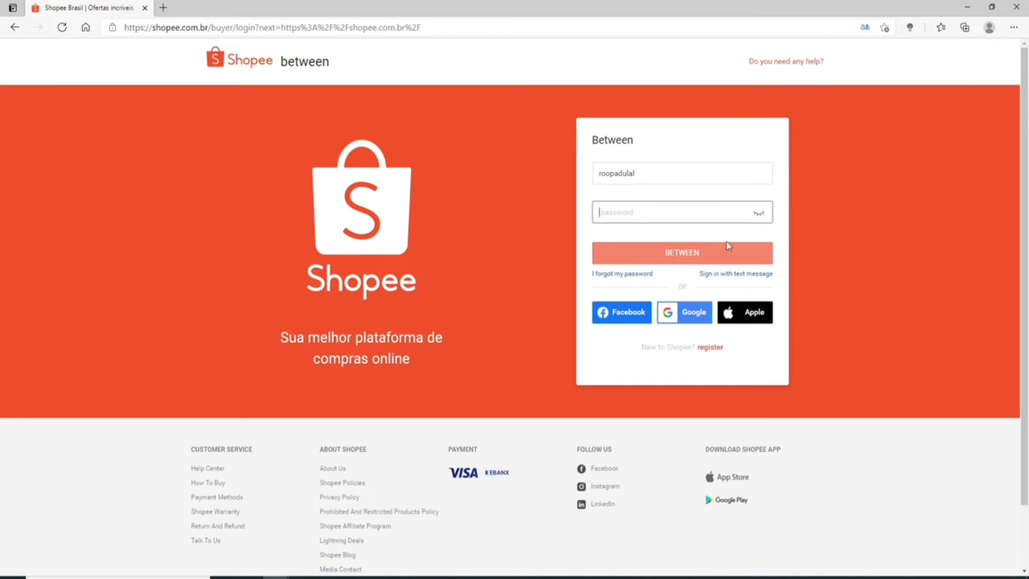
Request a Shopee Brasil password reset for the account's e-mail, passing the slider captcha
left_click(617, 276)
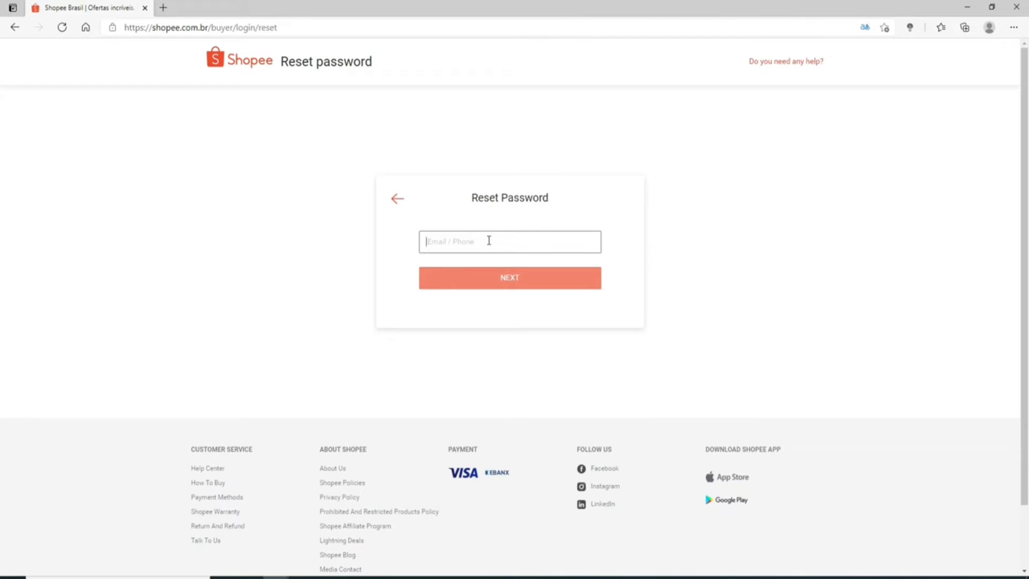
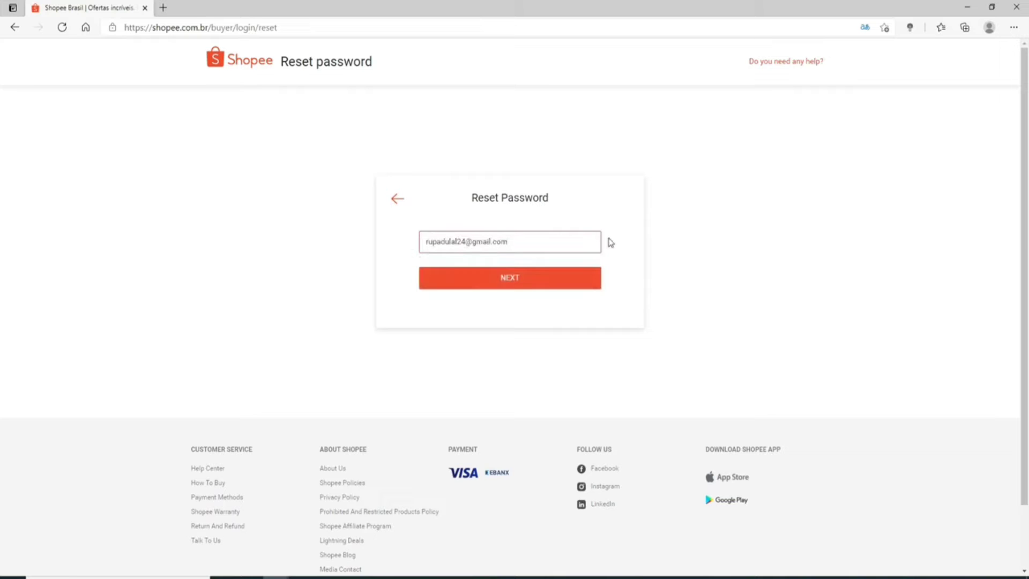
left_click(513, 275)
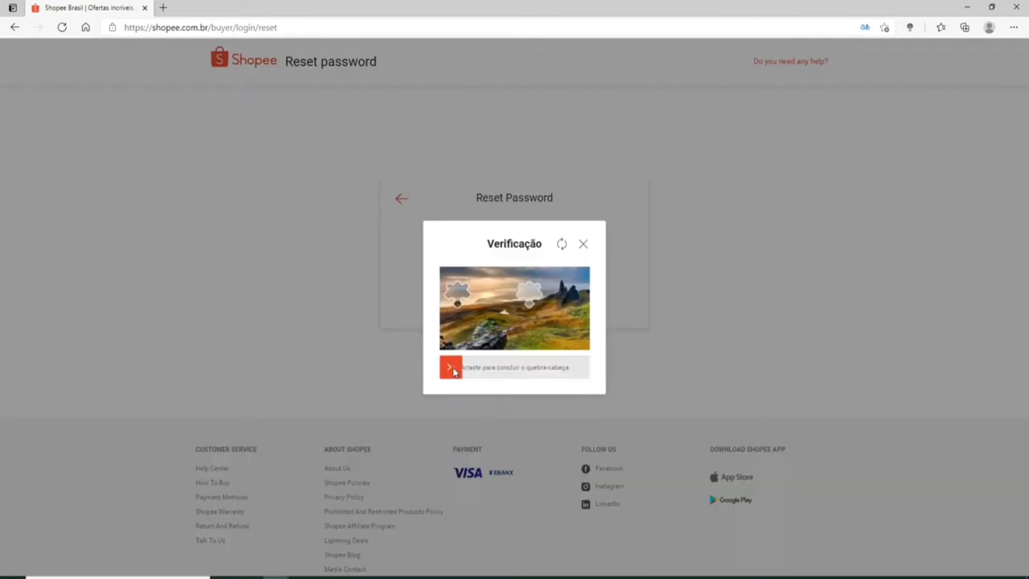
left_click_drag(450, 367, 530, 375)
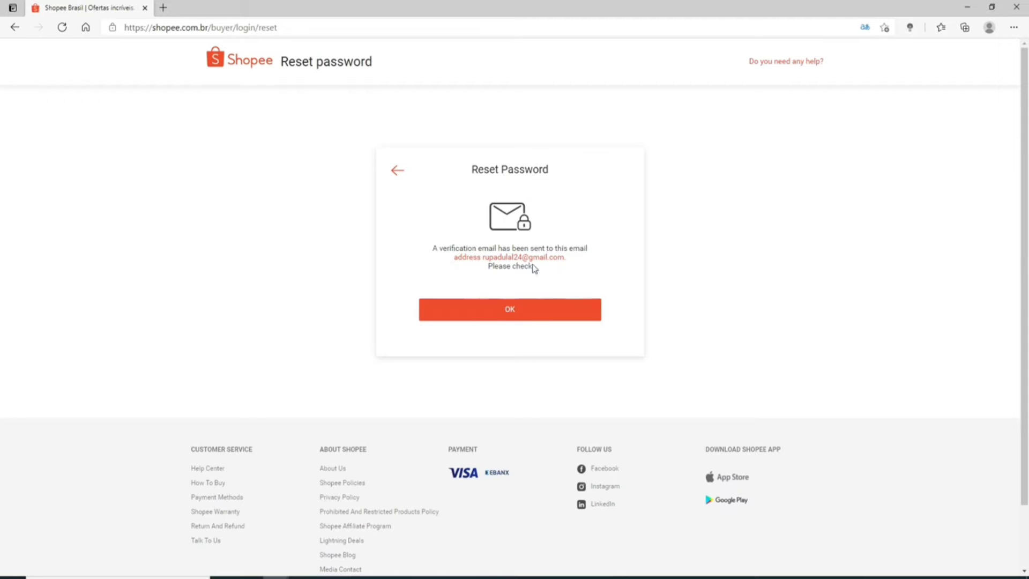
left_click(516, 308)
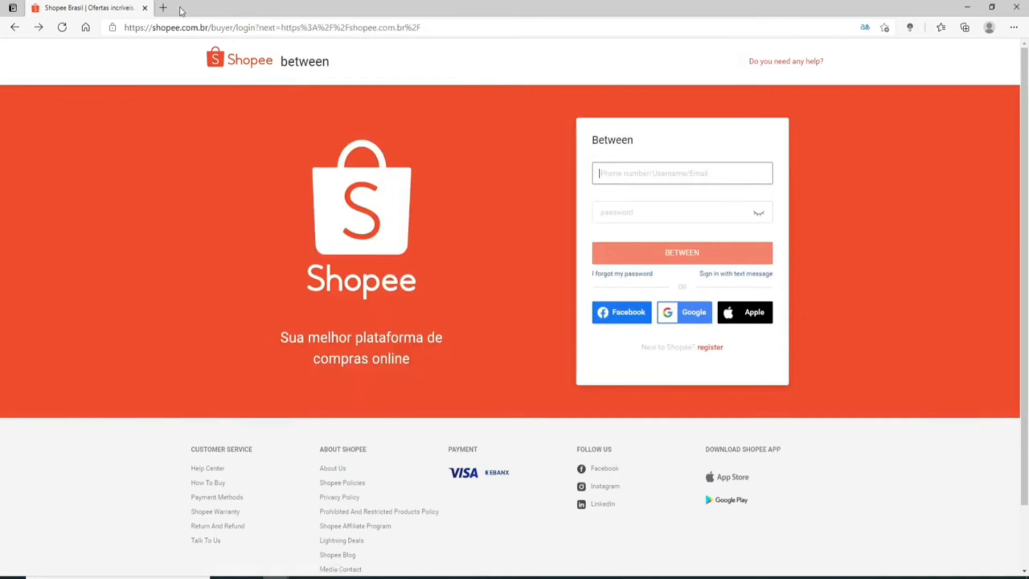
In a new tab, open Shopee's reset e-mail in Gmail, follow its link, and paste a new password
left_click(163, 8)
type("google.com")
key("Return")
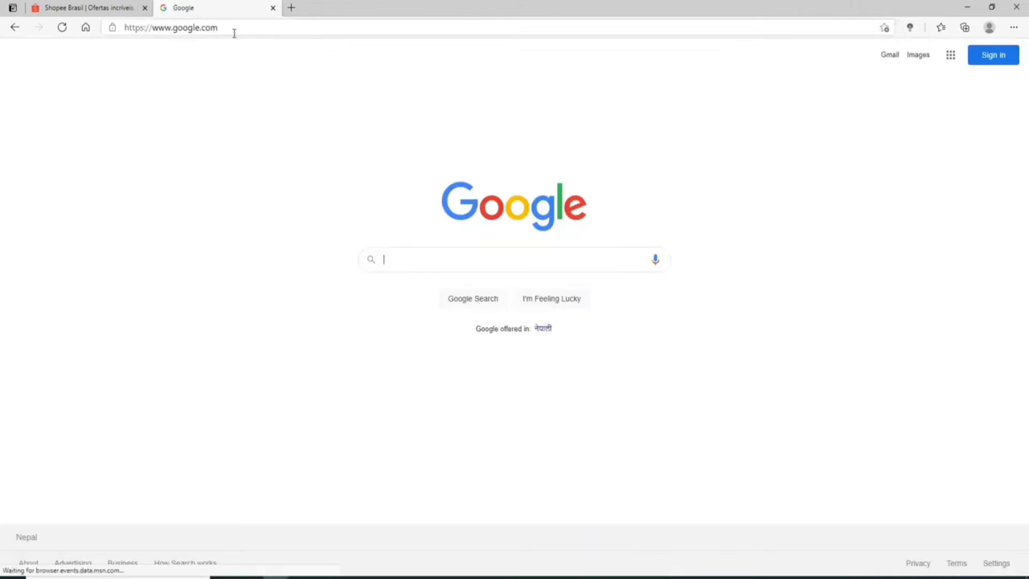
left_click(889, 55)
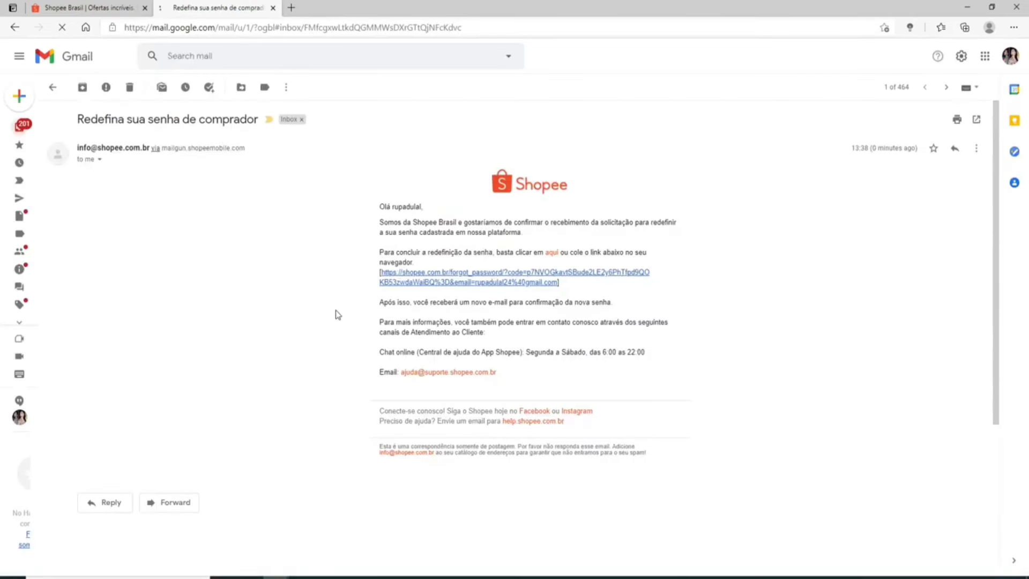
left_click(506, 278)
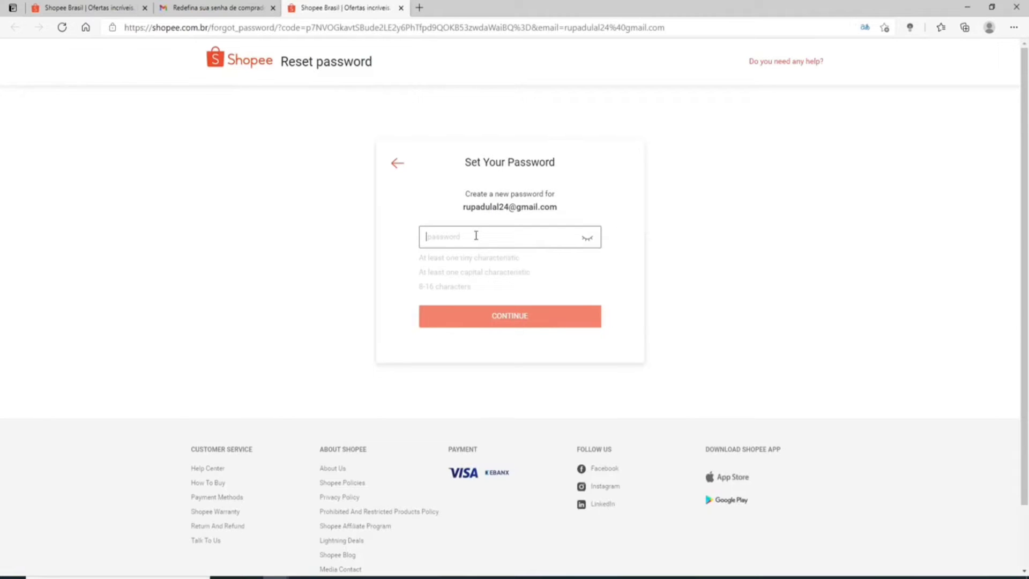
key("ctrl+v")
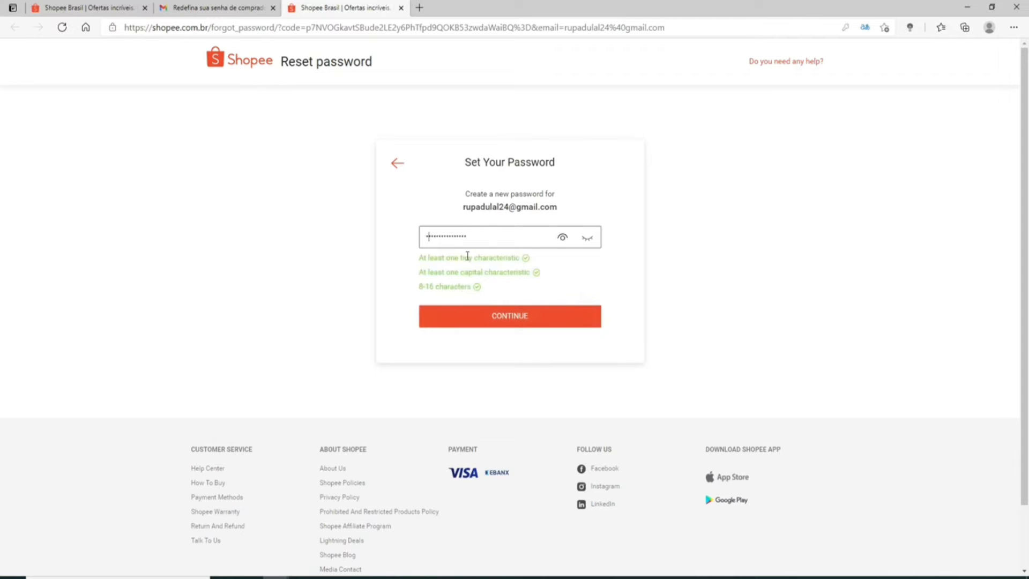
Save the new password, then try signing in to Shopee Brasil with the account e-mail and password
left_click(537, 321)
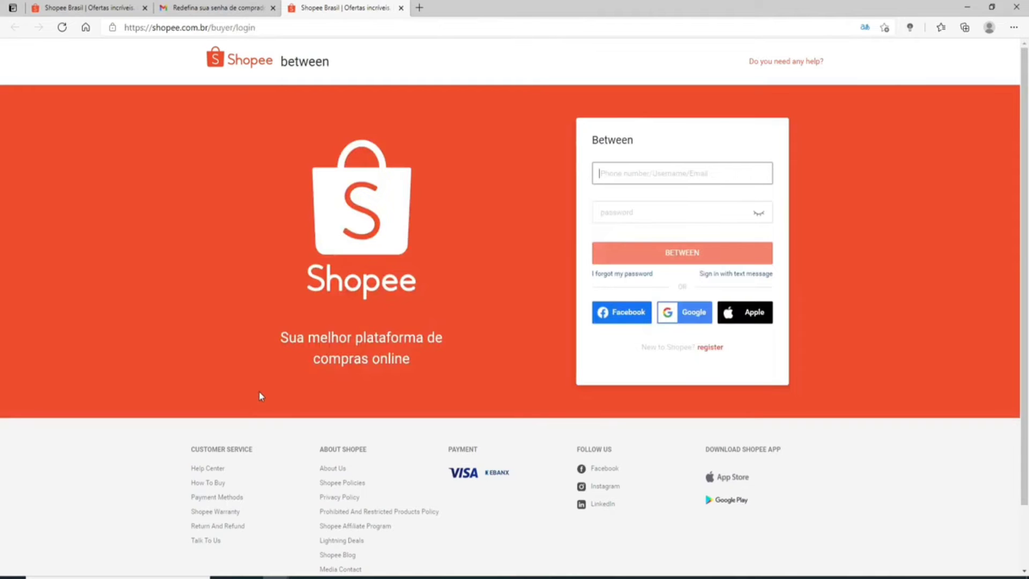
key("Tab")
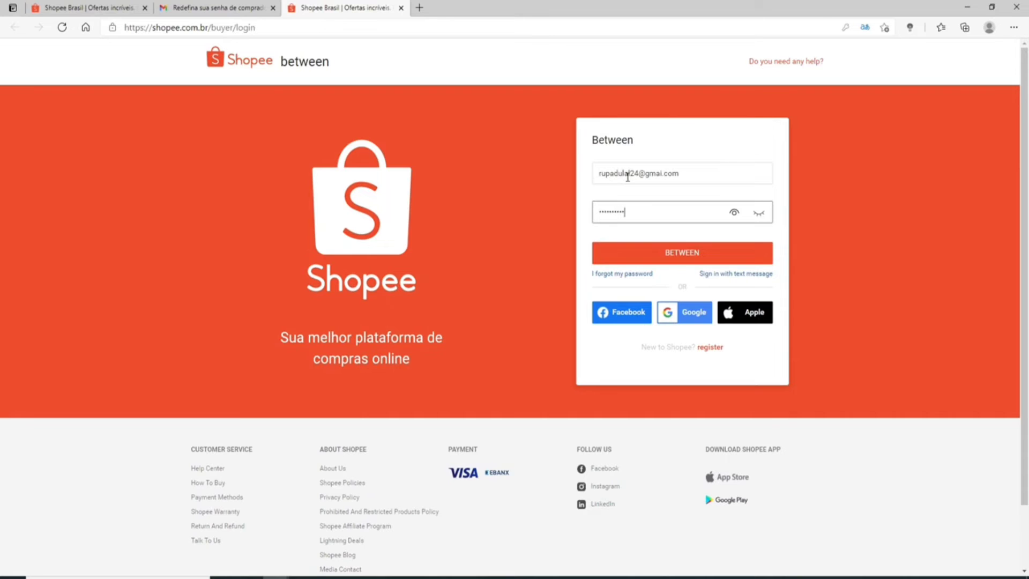
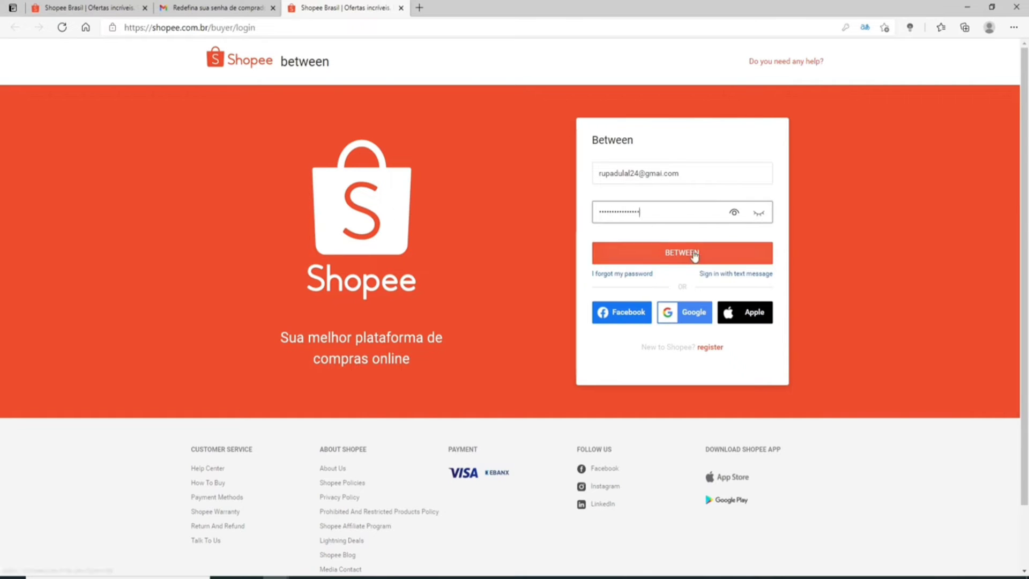
left_click(678, 259)
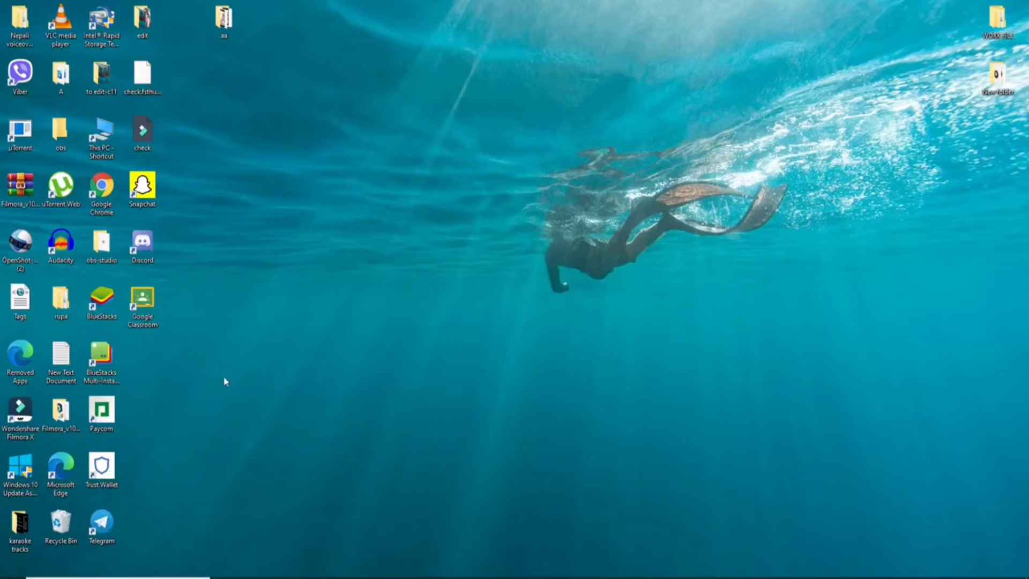
In Chrome, load shopee.com, choose the Brazil store, and open its Sign Up page
left_click(456, 574)
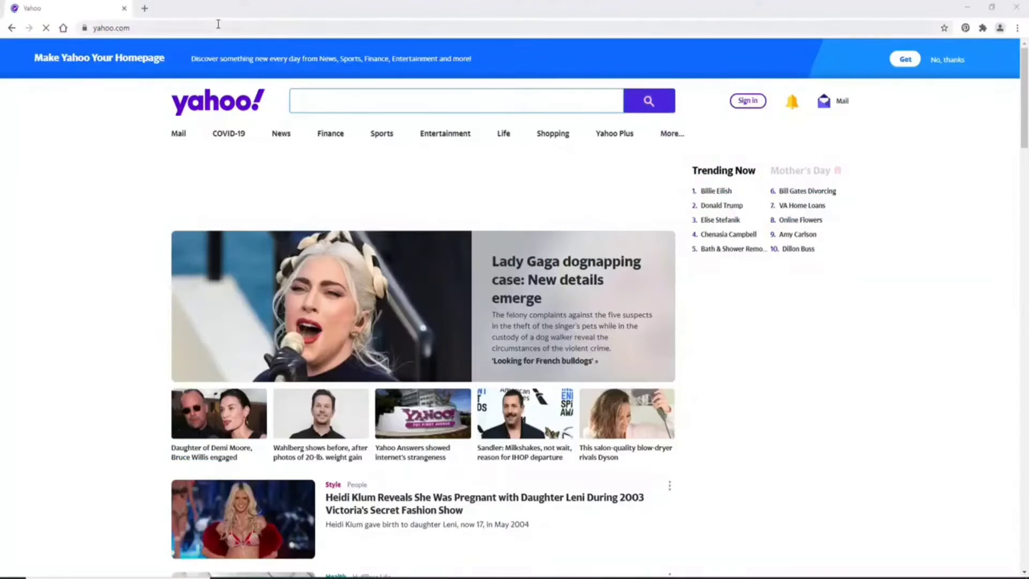
left_click(218, 27)
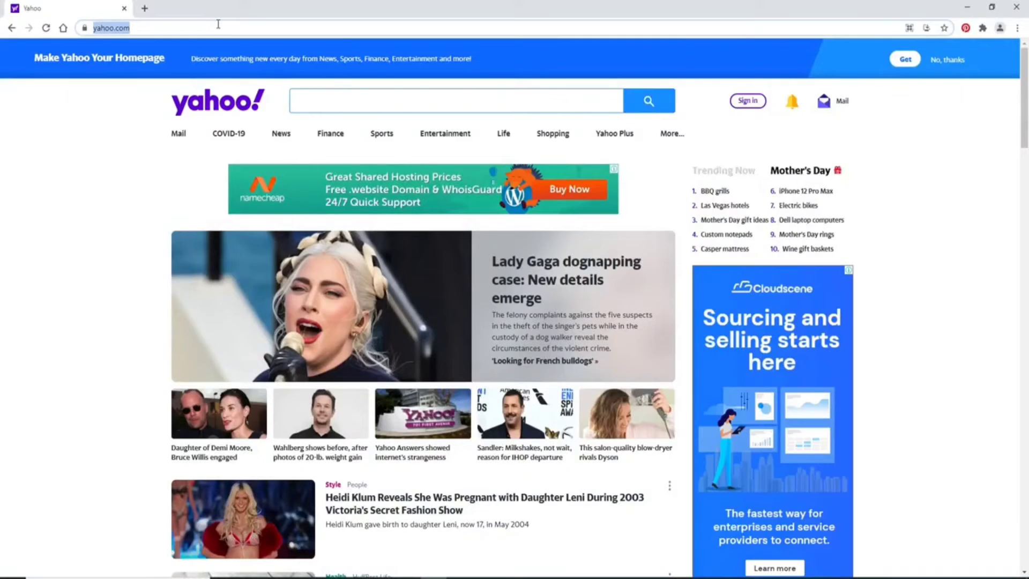
type("shopee.com")
key("Return")
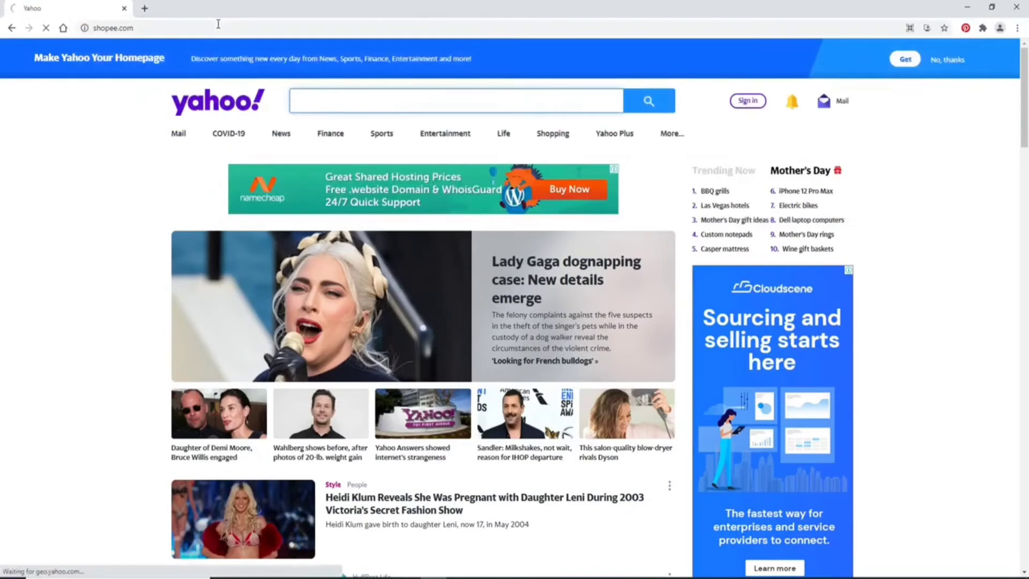
scroll(502, 251, "down", 2)
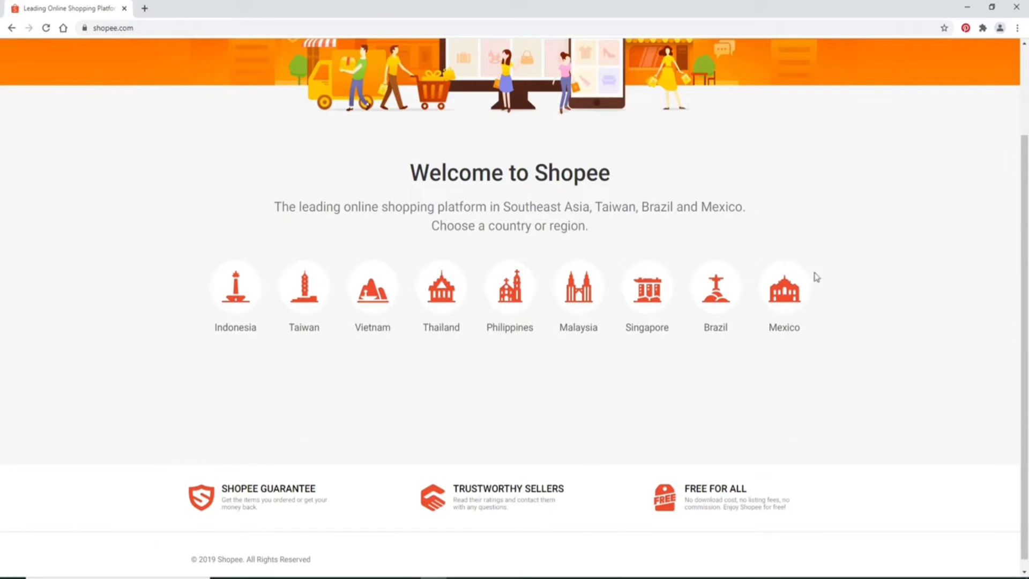
left_click(715, 289)
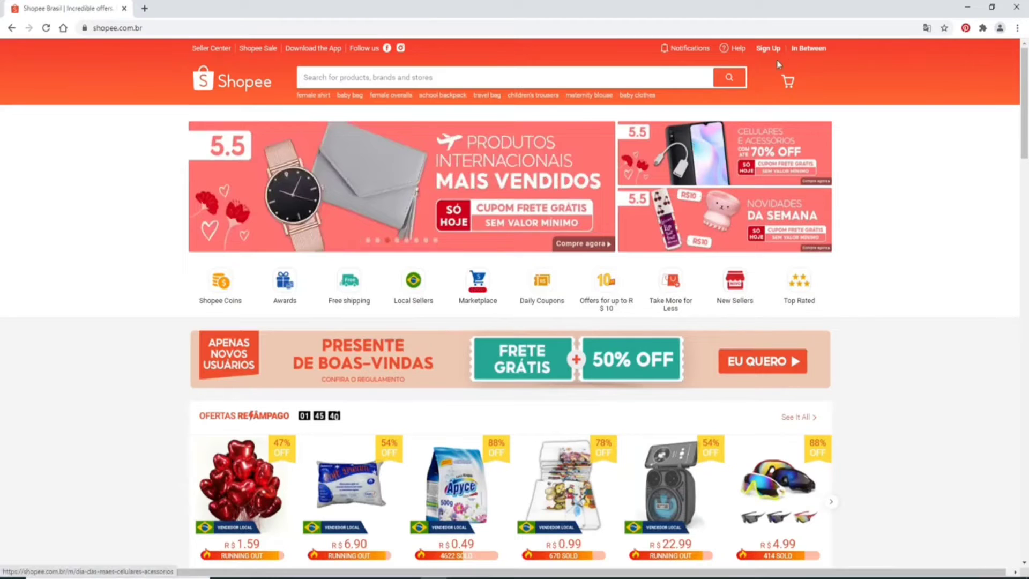
left_click(769, 47)
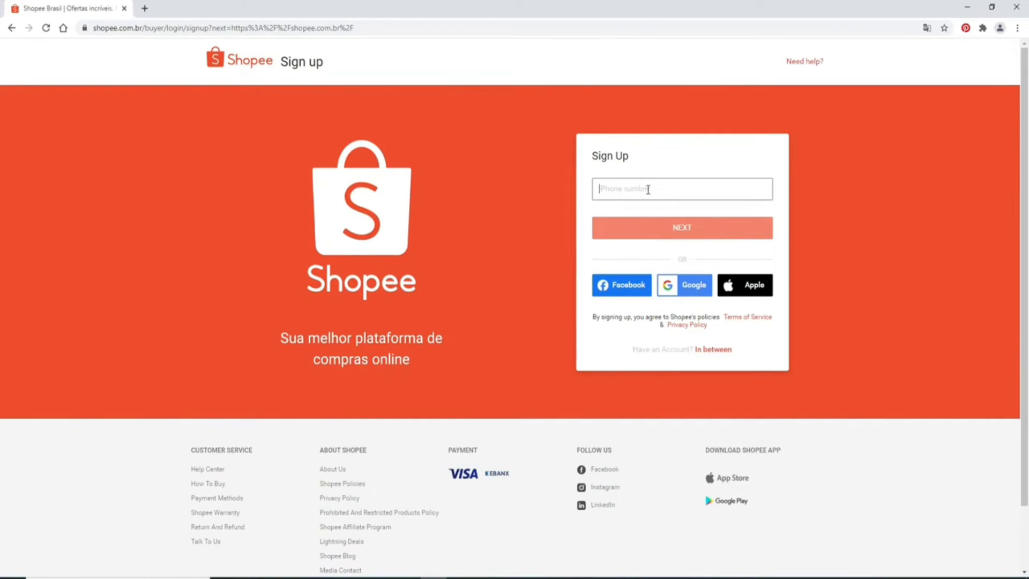
Log in through Facebook using the autofilled saved e-mail and the pasted password
left_click(648, 189)
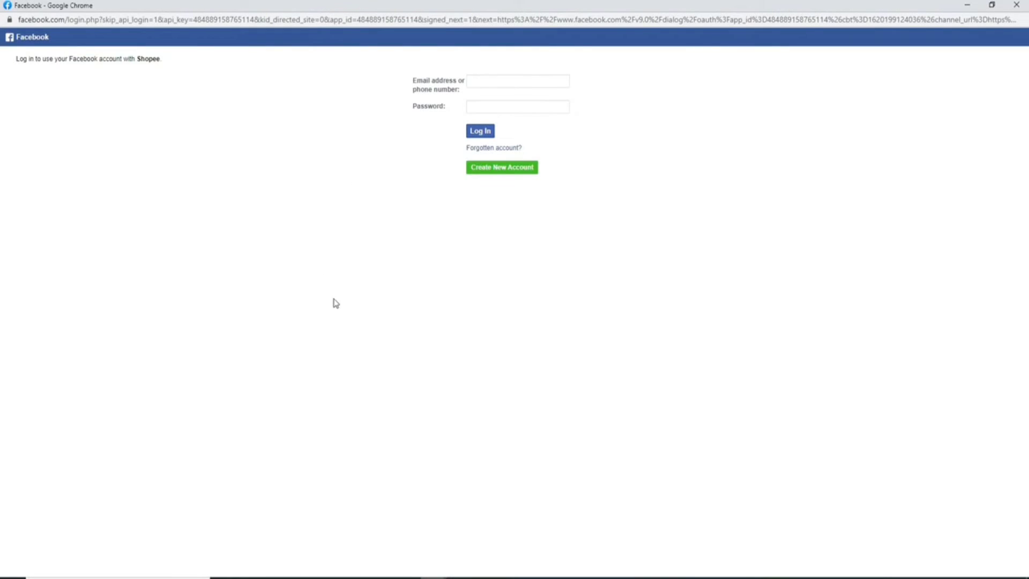
left_click(512, 80)
left_click(402, 170)
left_click(512, 81)
left_click(431, 127)
left_click(495, 82)
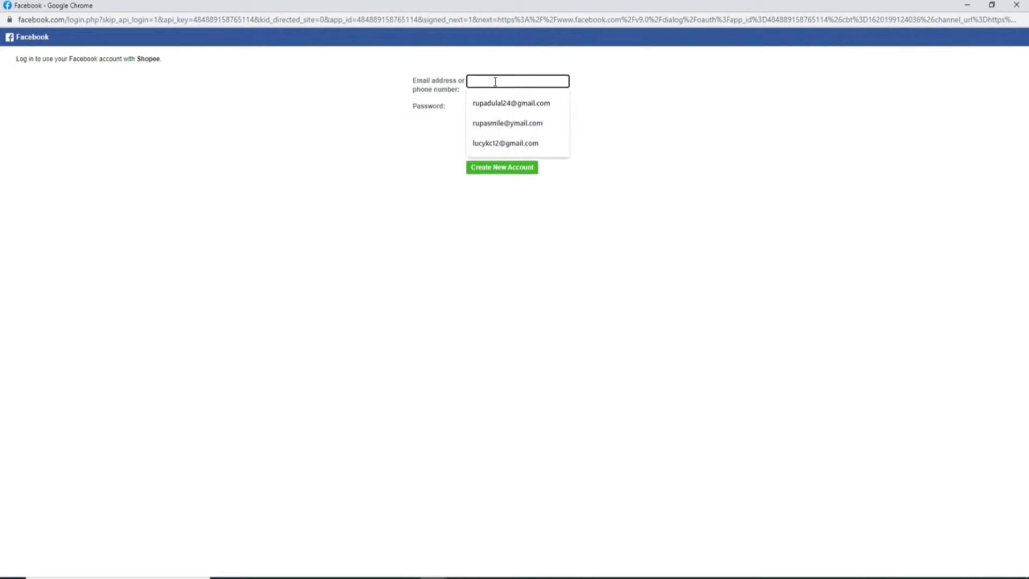
left_click(504, 103)
left_click(504, 106)
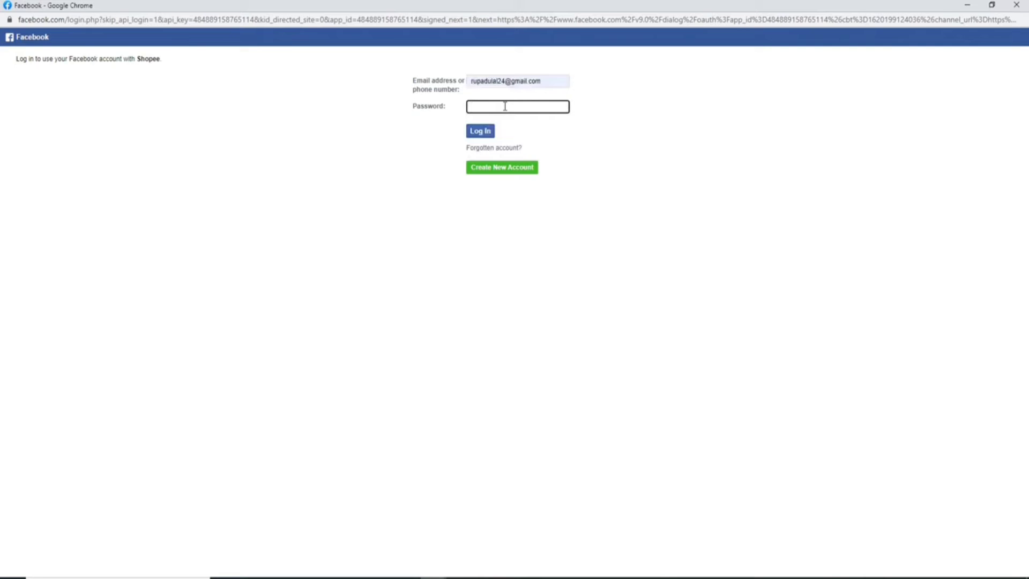
key("ctrl+v")
left_click(484, 133)
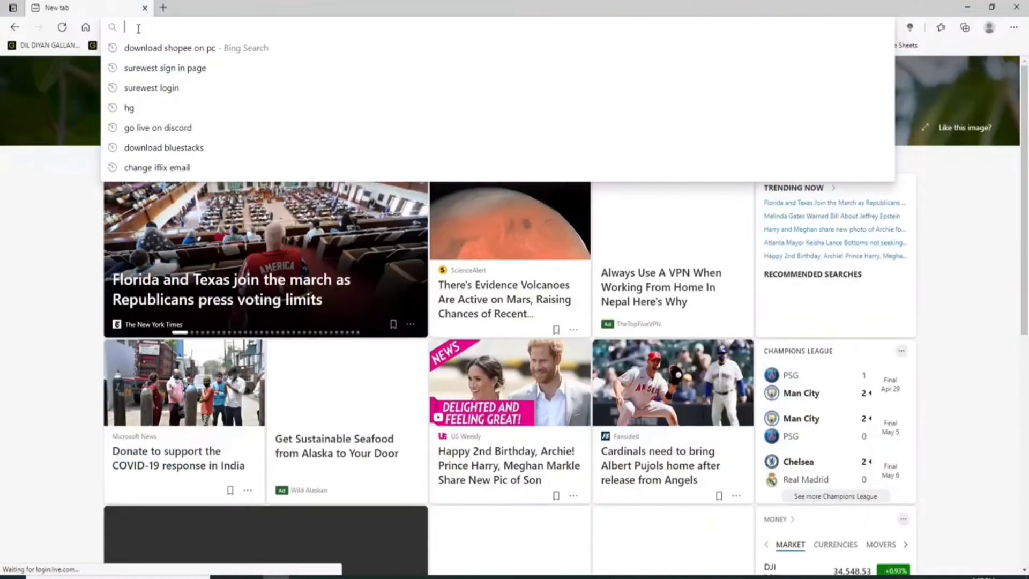
type("s")
key("BackSpace")
key("BackSpace")
type("www.shopee")
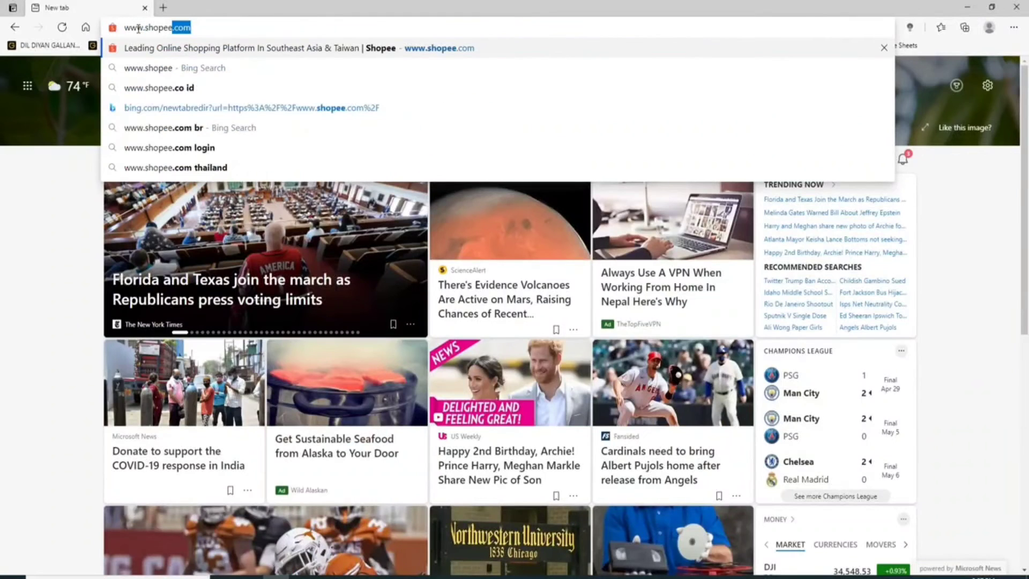
key("Return")
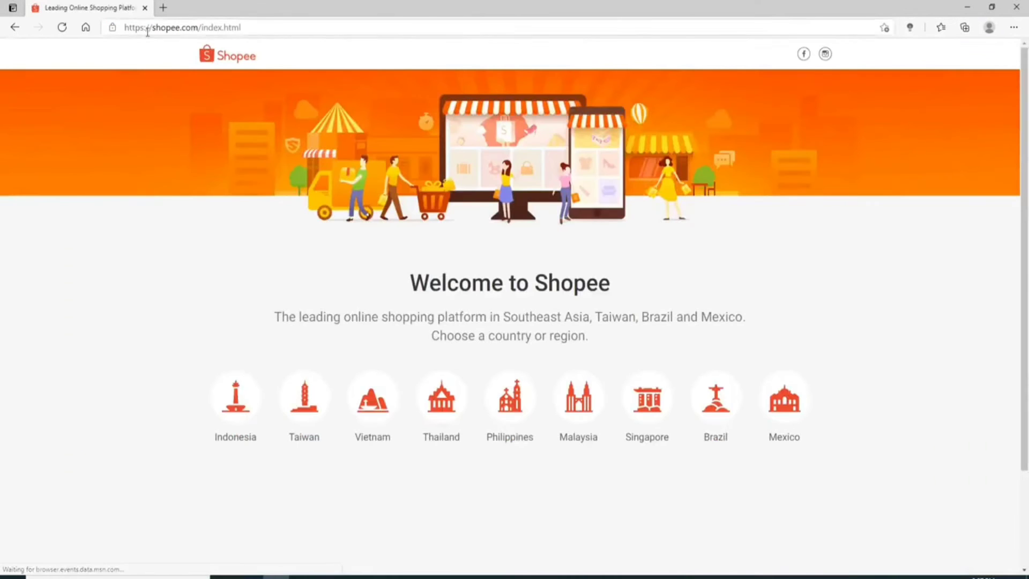
left_click(647, 399)
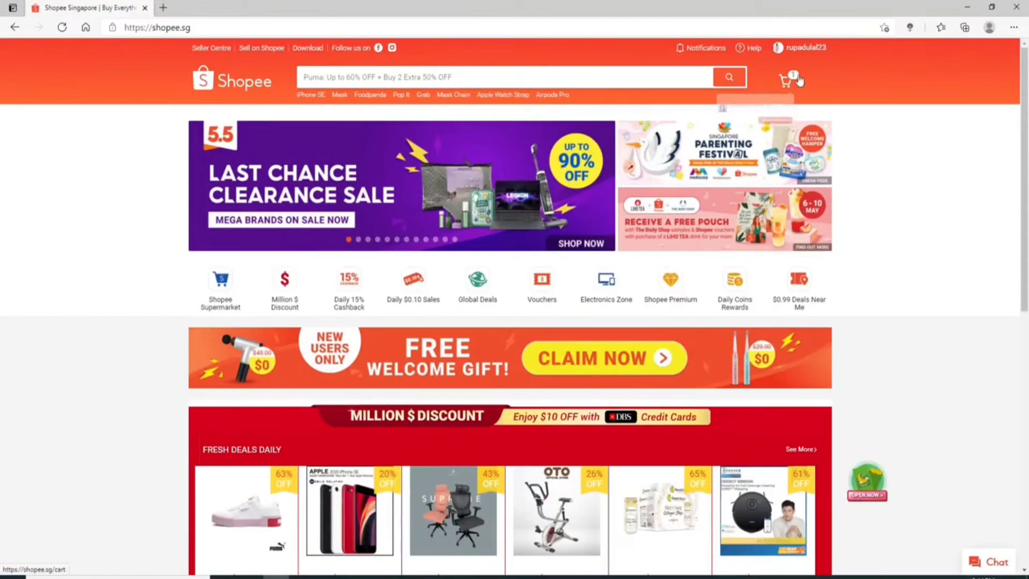
mouse_move(801, 51)
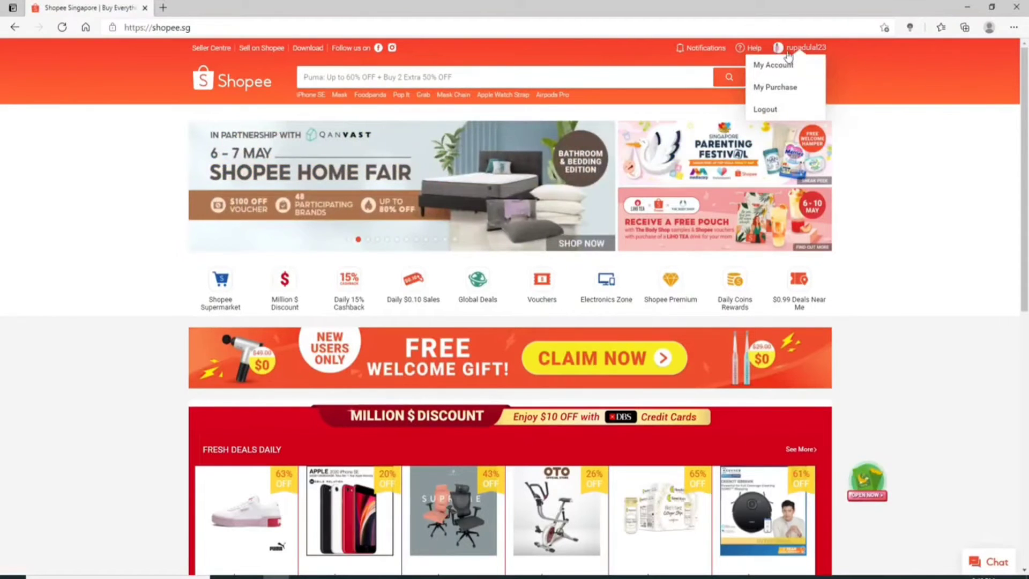
left_click(778, 87)
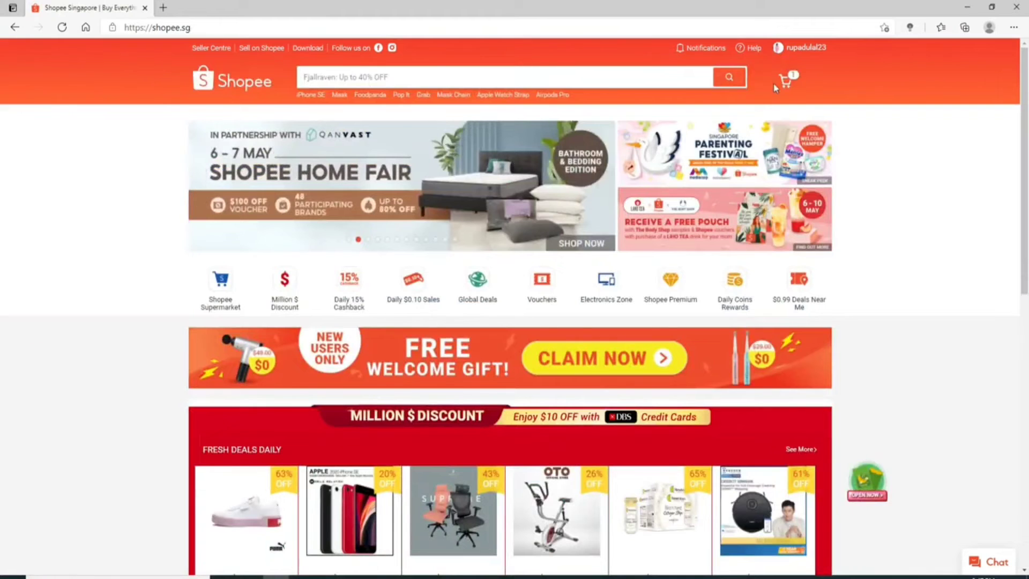
Delete the iPhone SE from the Singapore shopping cart
mouse_move(784, 85)
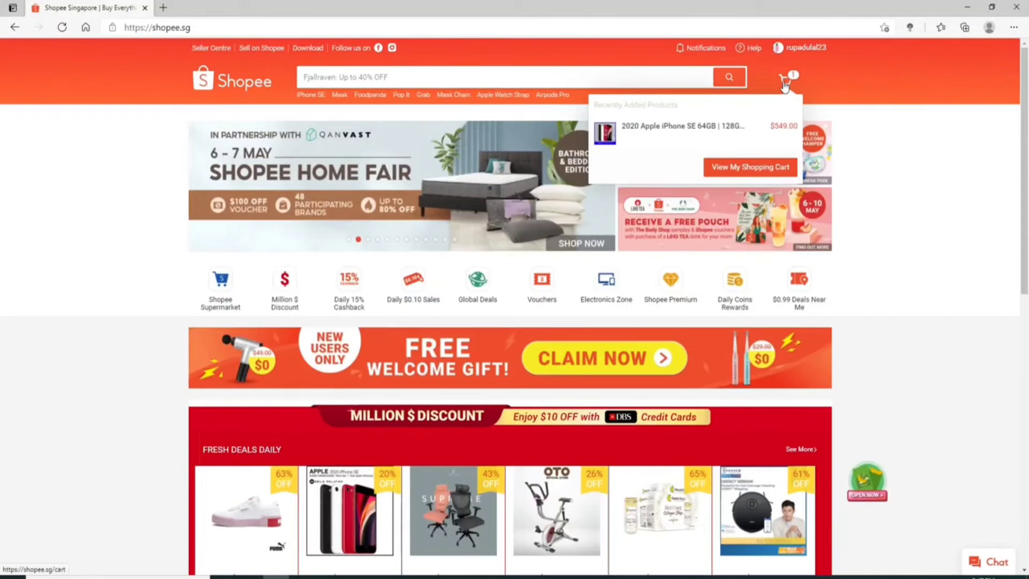
left_click(785, 85)
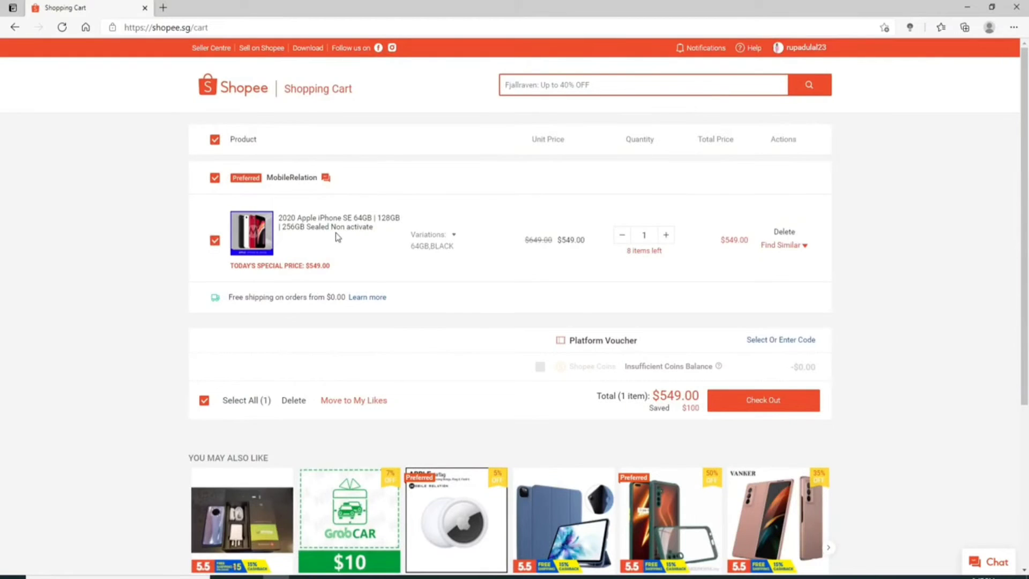
left_click(781, 231)
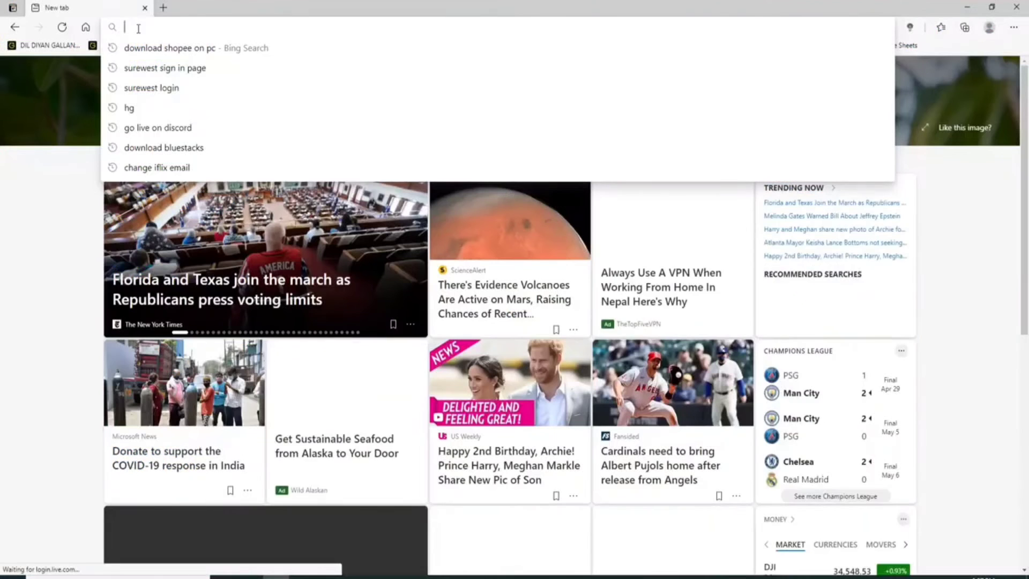
type("s")
key("BackSpace")
key("BackSpace")
type("www.shopee")
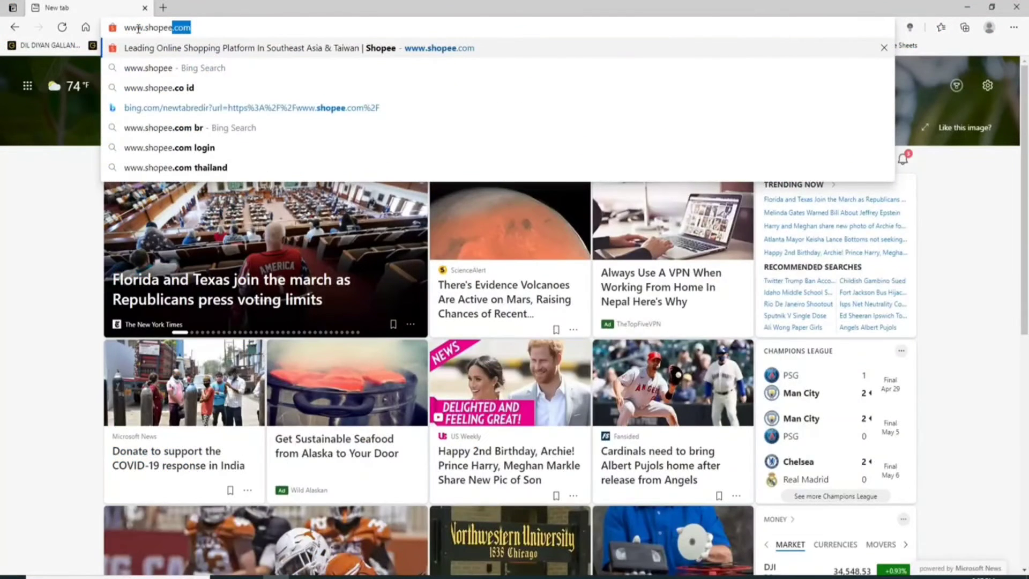
key("Return")
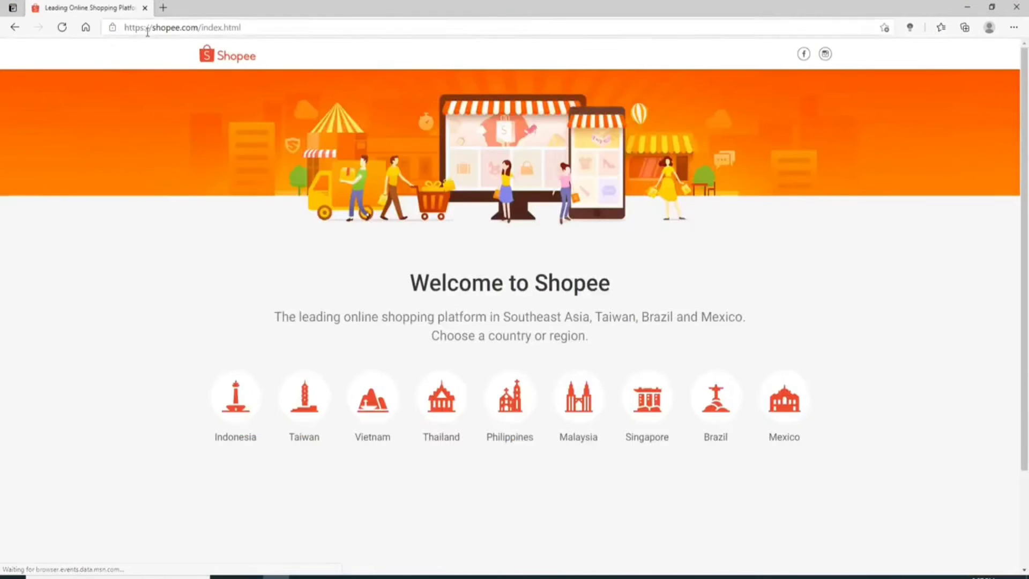
left_click(647, 401)
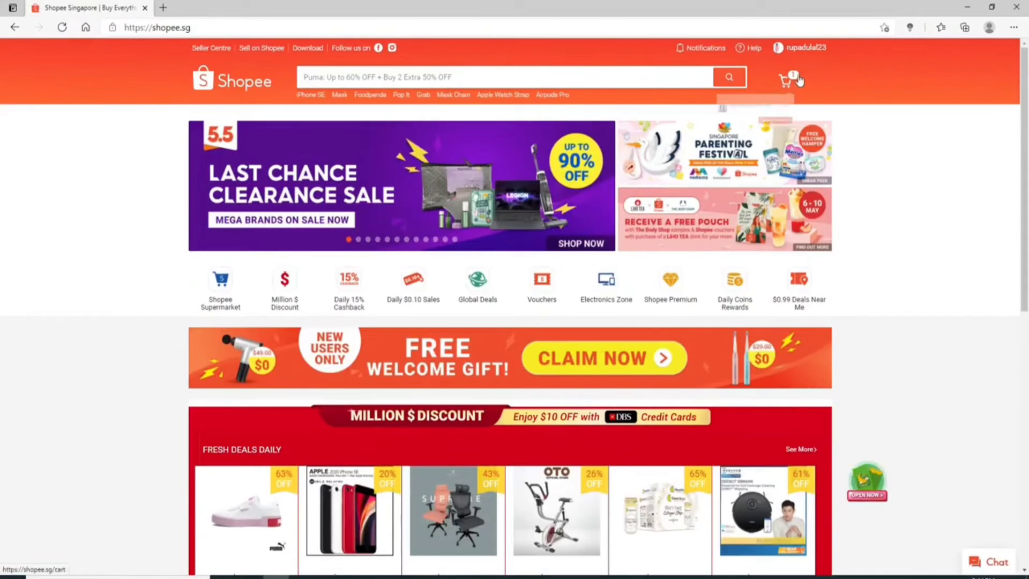
mouse_move(801, 51)
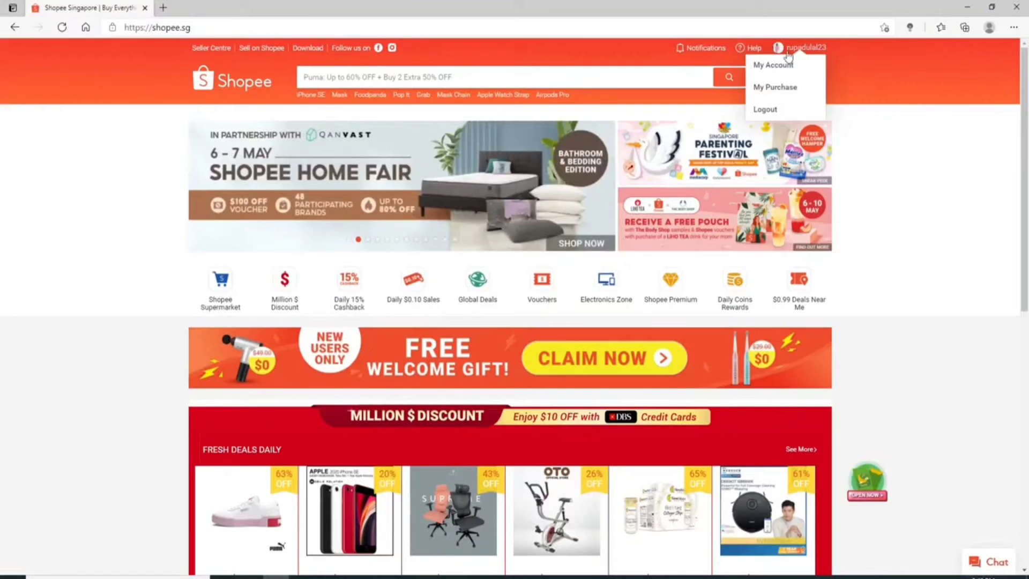
left_click(777, 87)
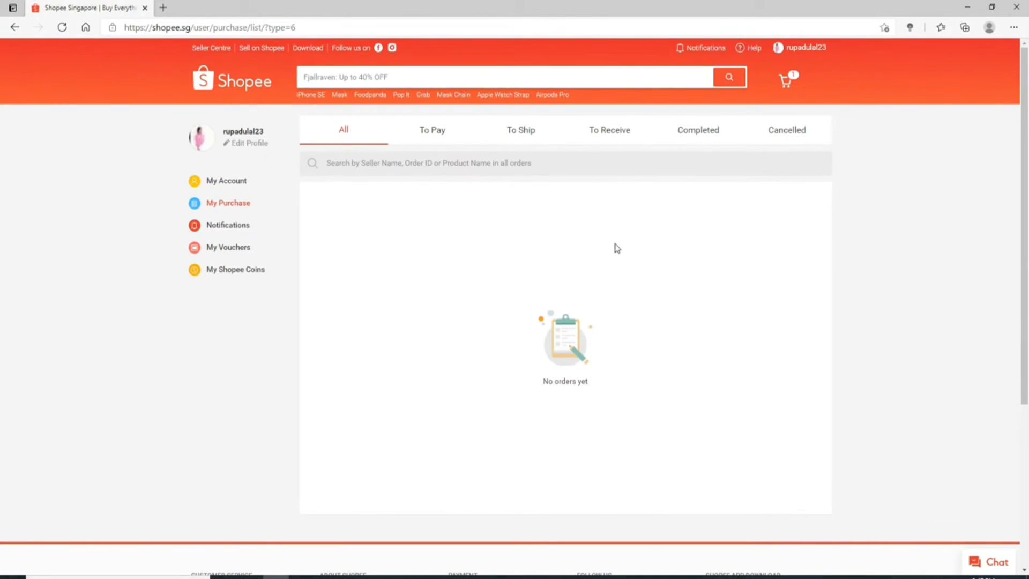
key("alt+Left")
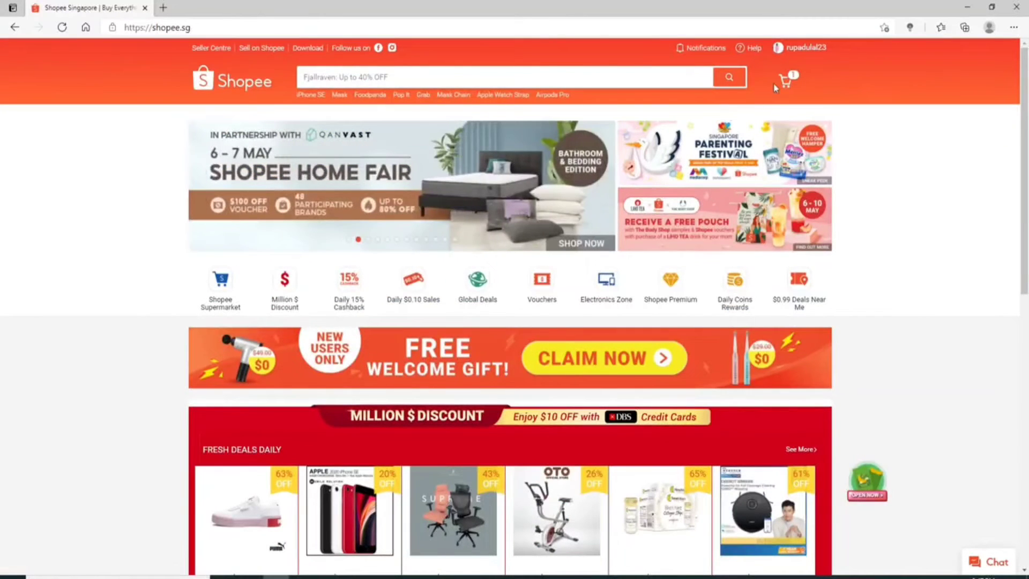
Open the Singapore cart and delete its iPhone SE item, leaving the cart empty
mouse_move(784, 86)
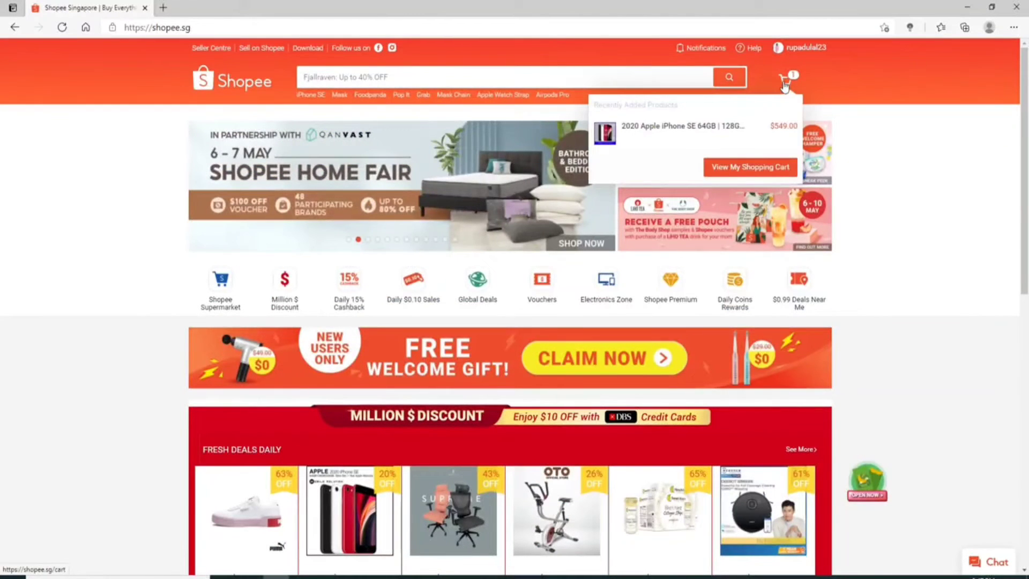
left_click(784, 85)
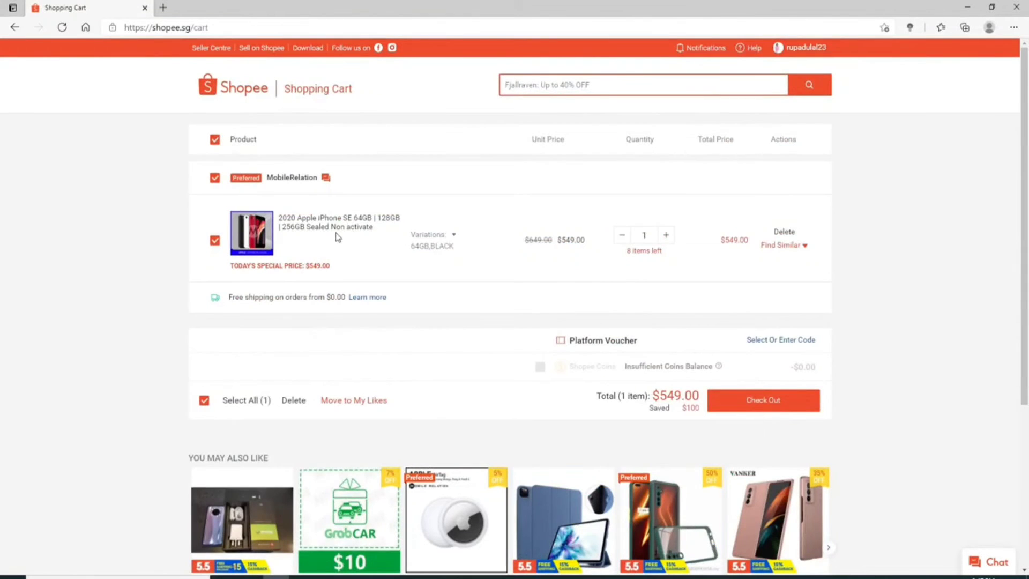
left_click(784, 231)
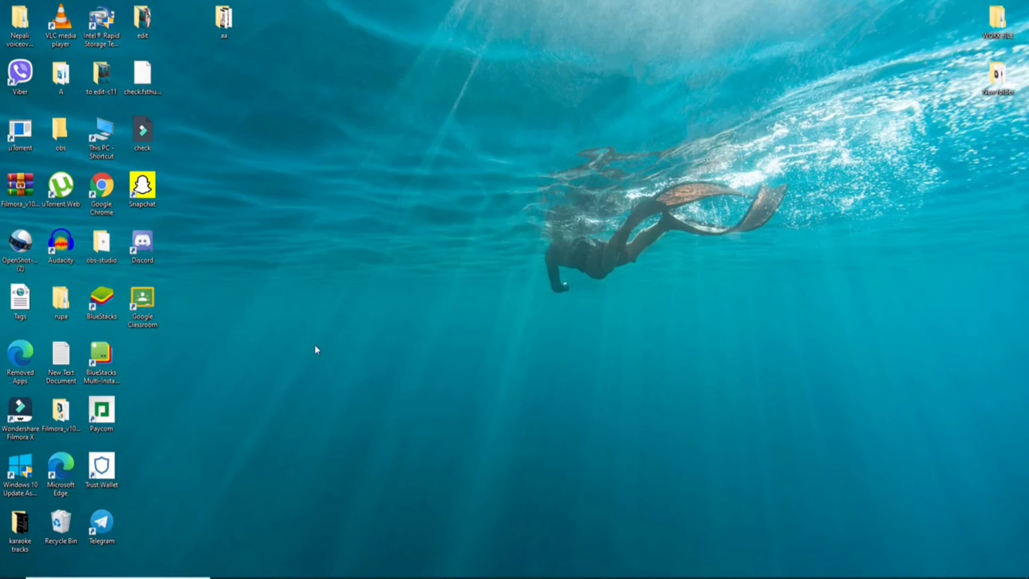
double_click(105, 189)
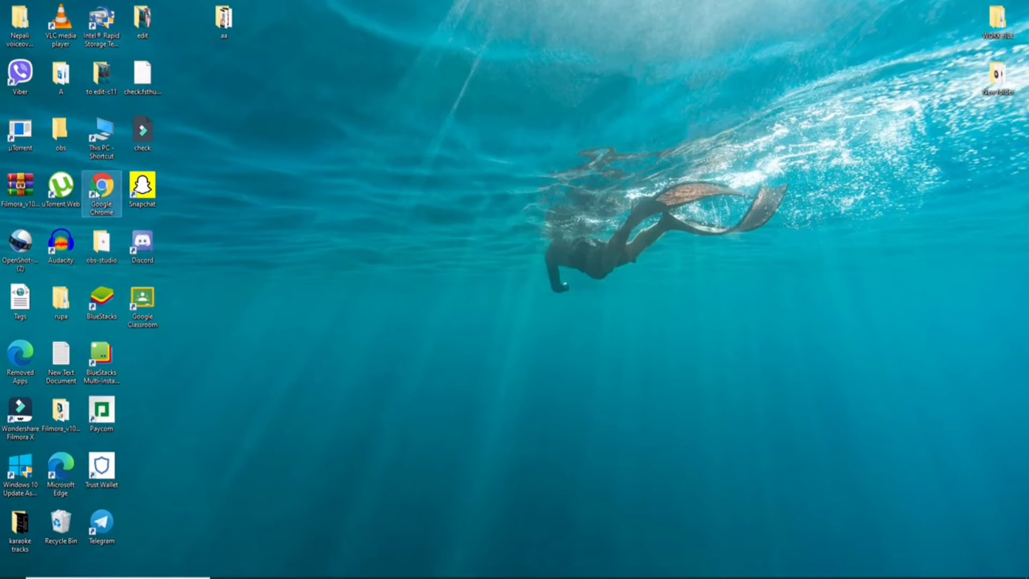
left_click(243, 25)
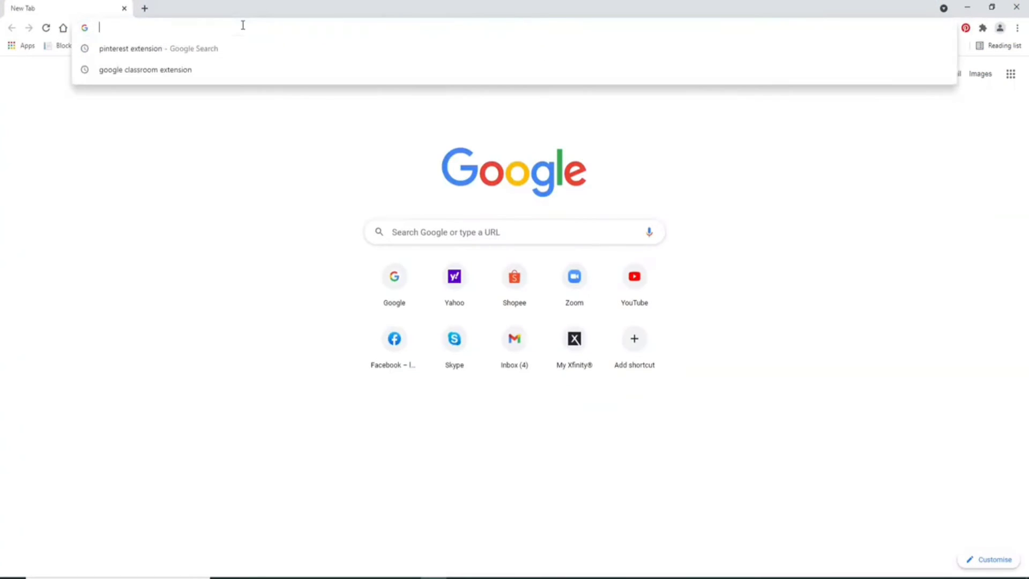
type("www.")
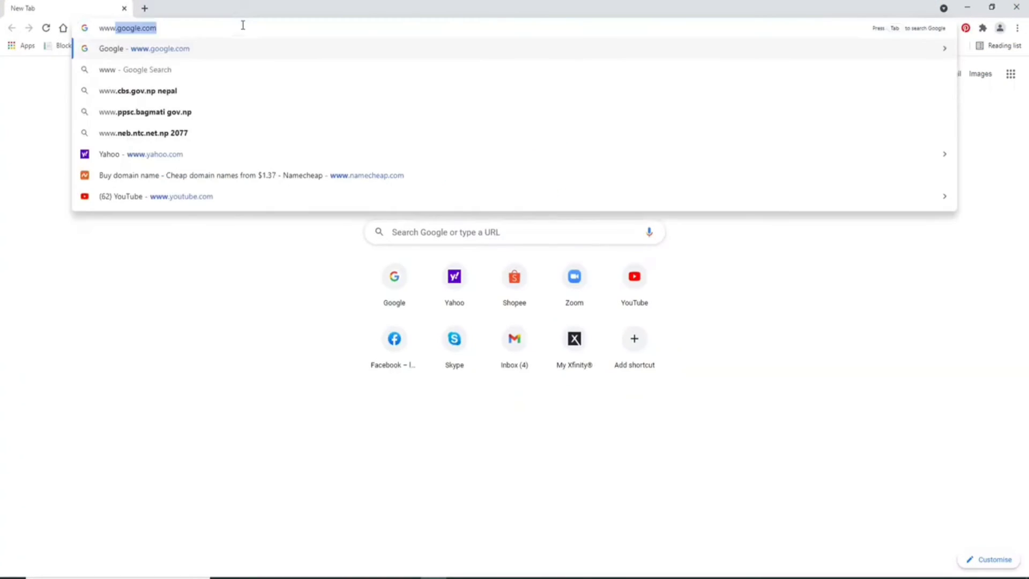
type("shopee.com")
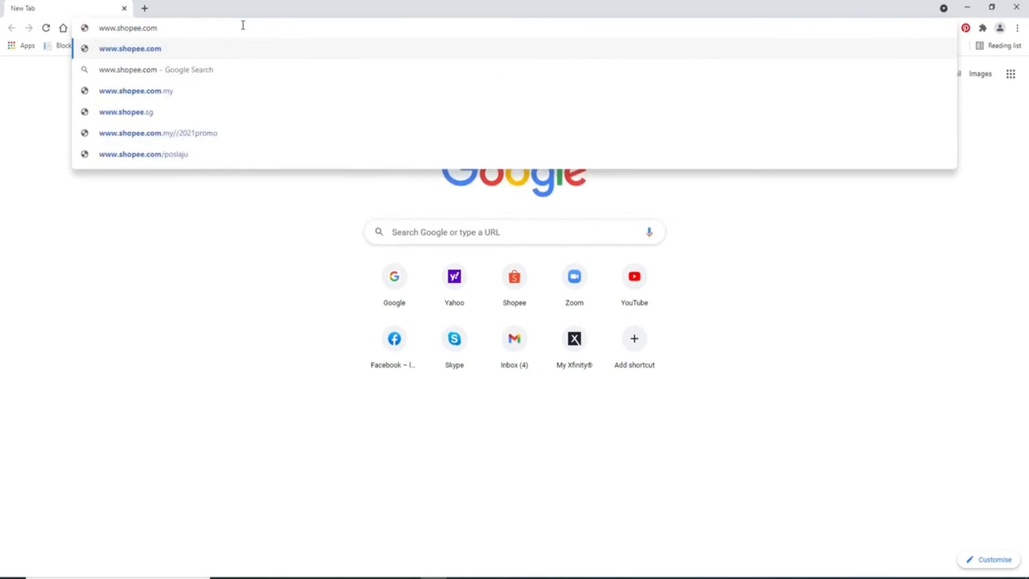
key("Return")
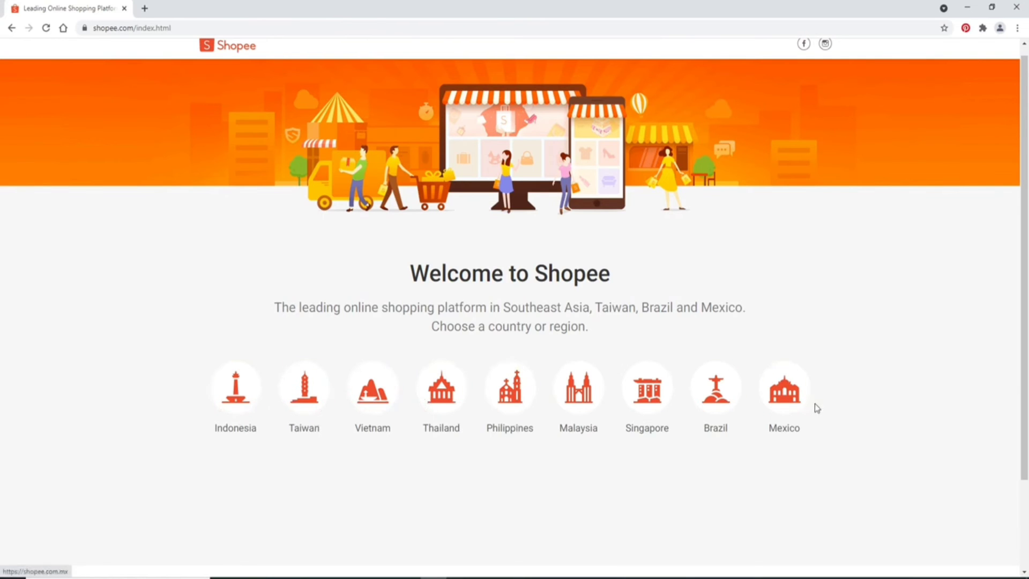
left_click(791, 394)
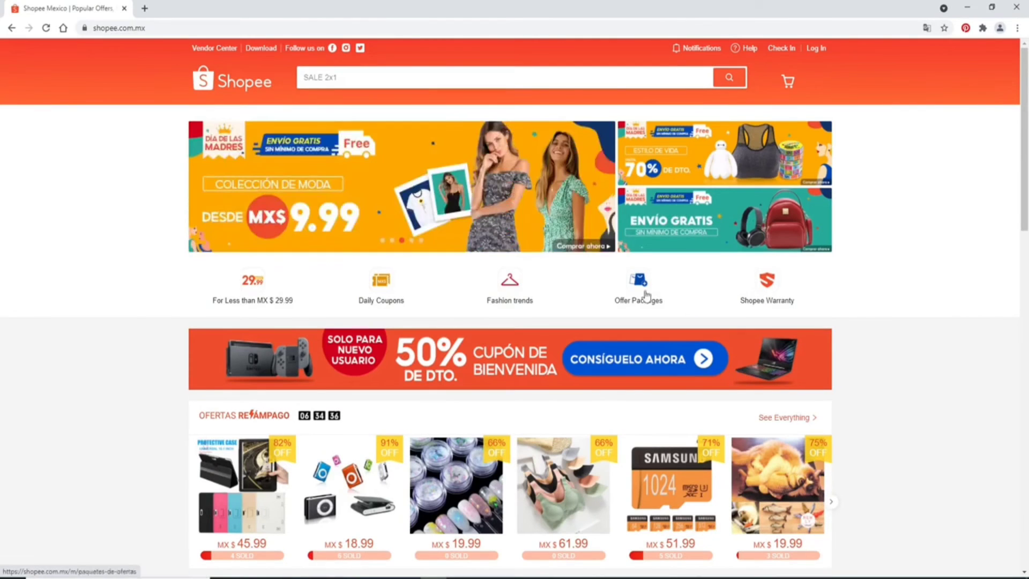
Log in to Shopee Mexico with the saved account e-mail suggestion and pasted password
left_click(819, 50)
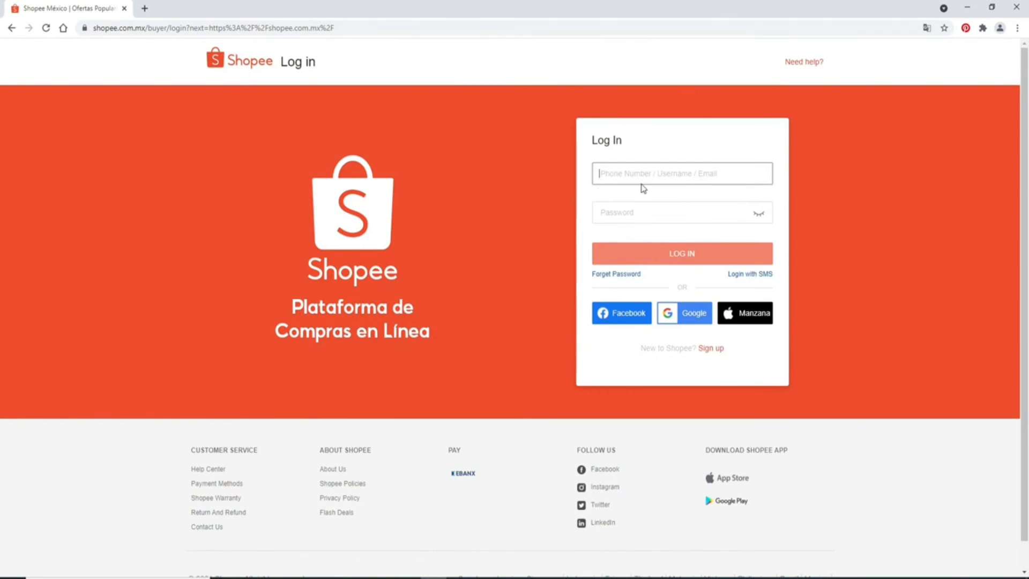
left_click(703, 175)
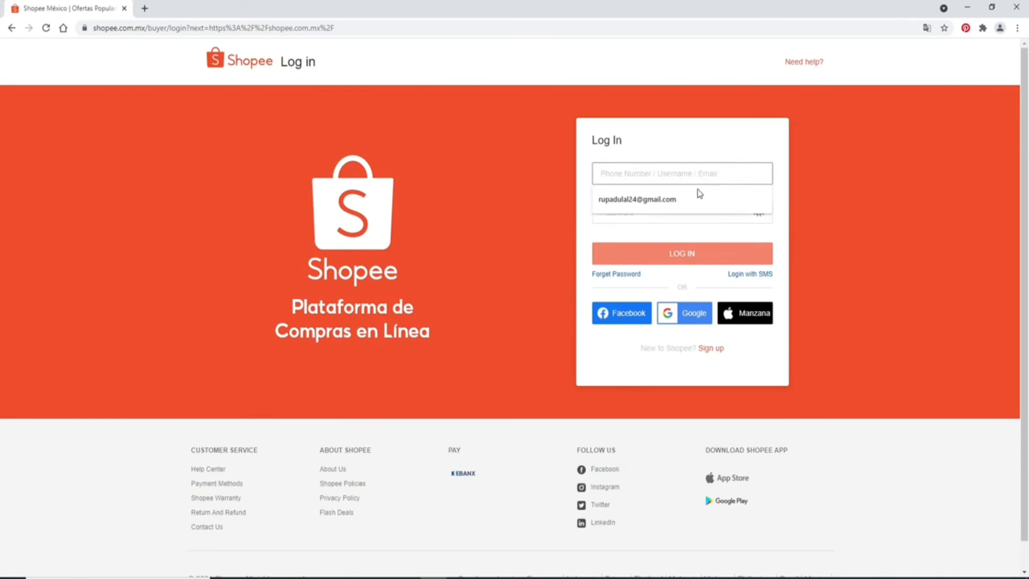
left_click(699, 193)
left_click(635, 212)
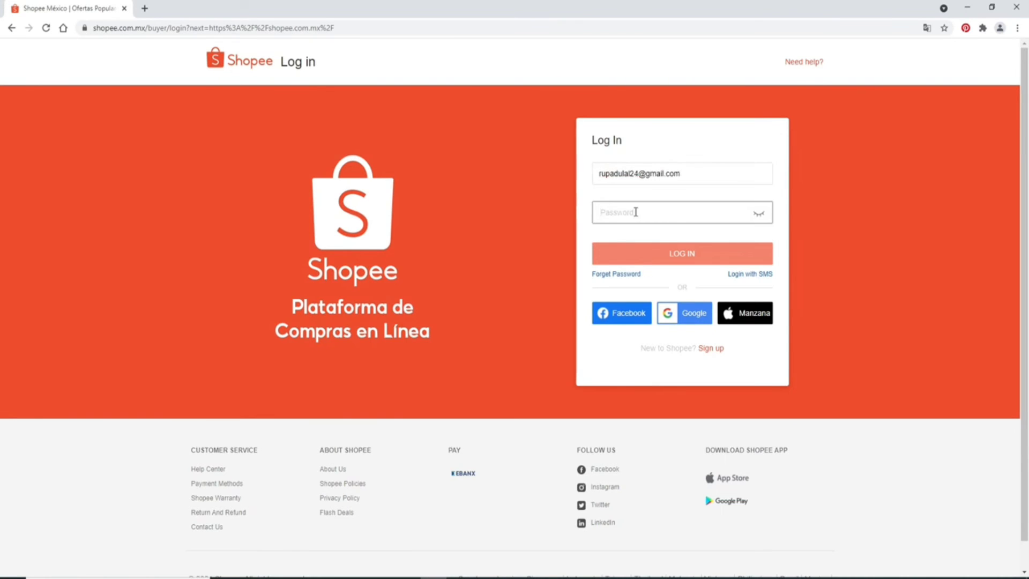
key("ctrl+v")
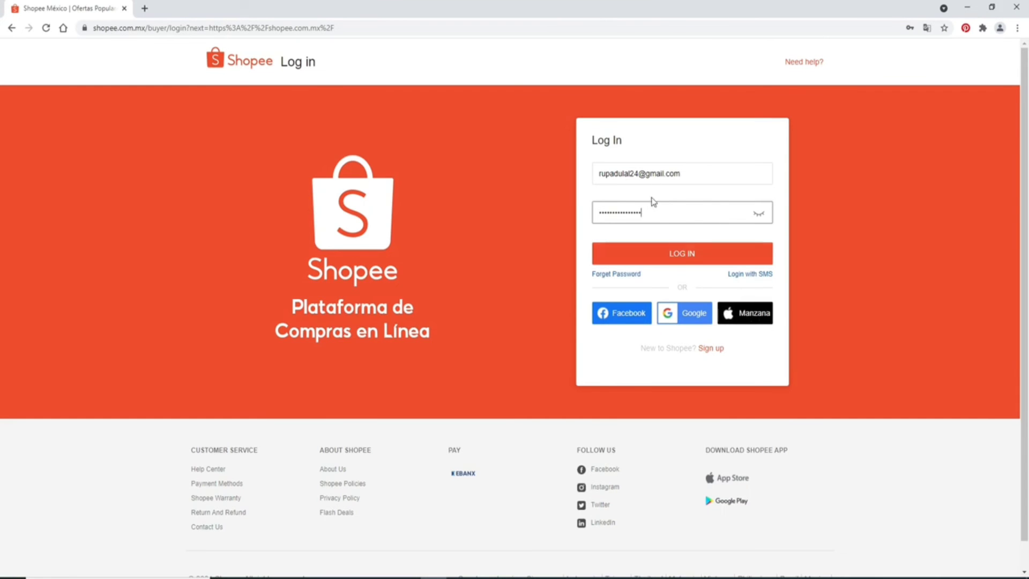
left_click(692, 254)
Scroll through the Shopee Mexico homepage and open the Men's Clothing category
scroll(560, 357, "down", 12)
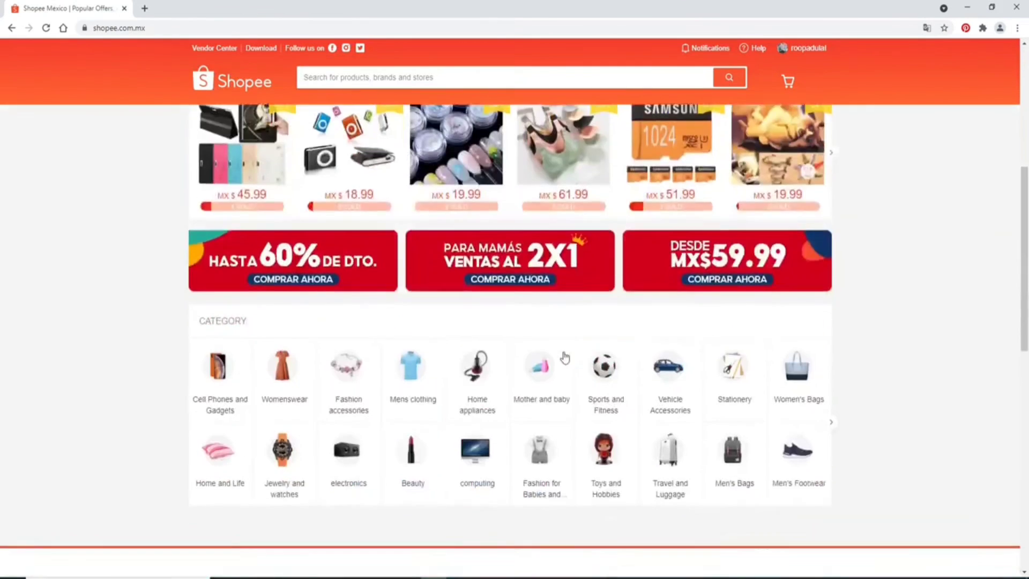
scroll(560, 356, "down", 6)
scroll(557, 354, "up", 15)
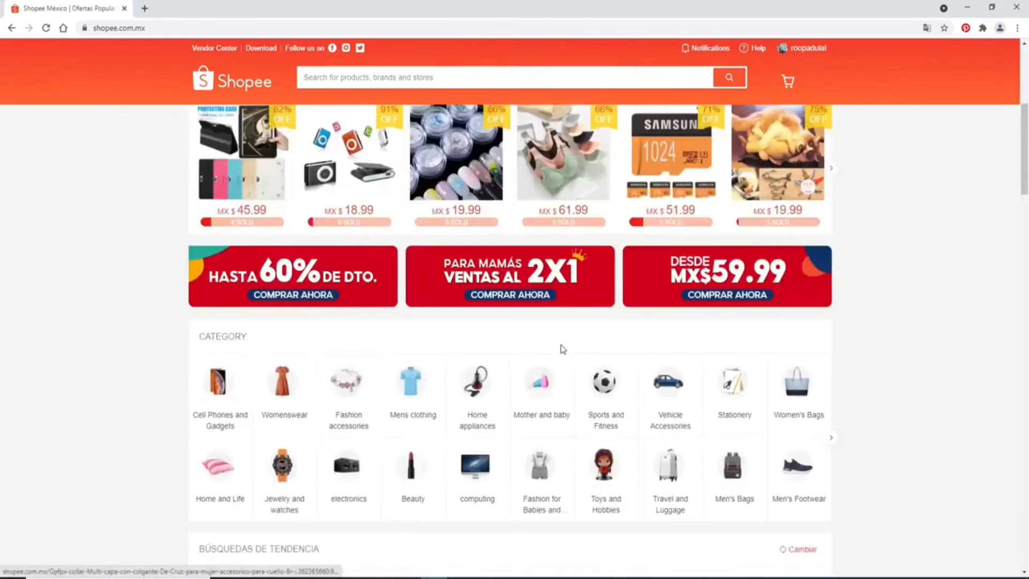
scroll(562, 349, "down", 8)
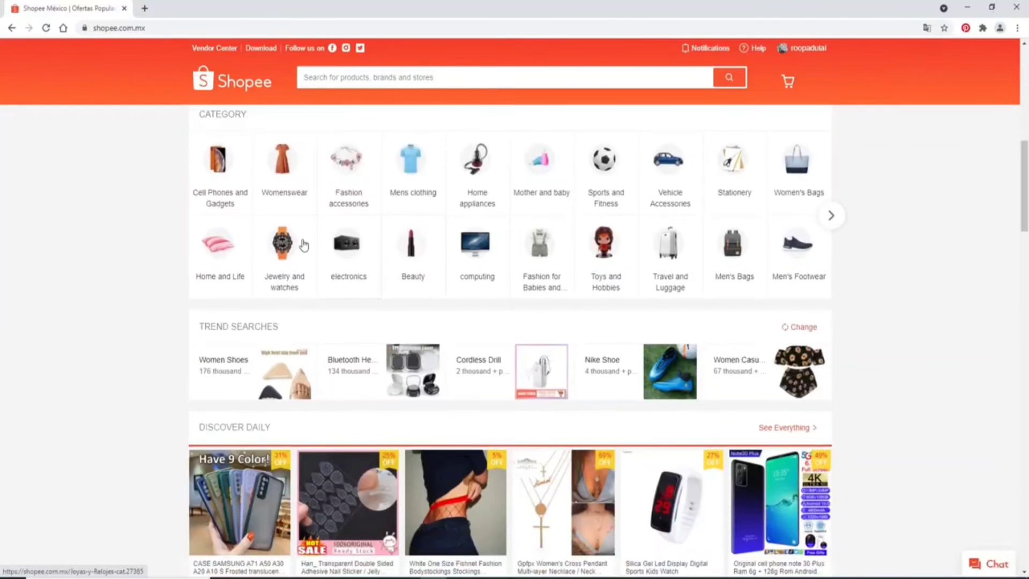
left_click(404, 180)
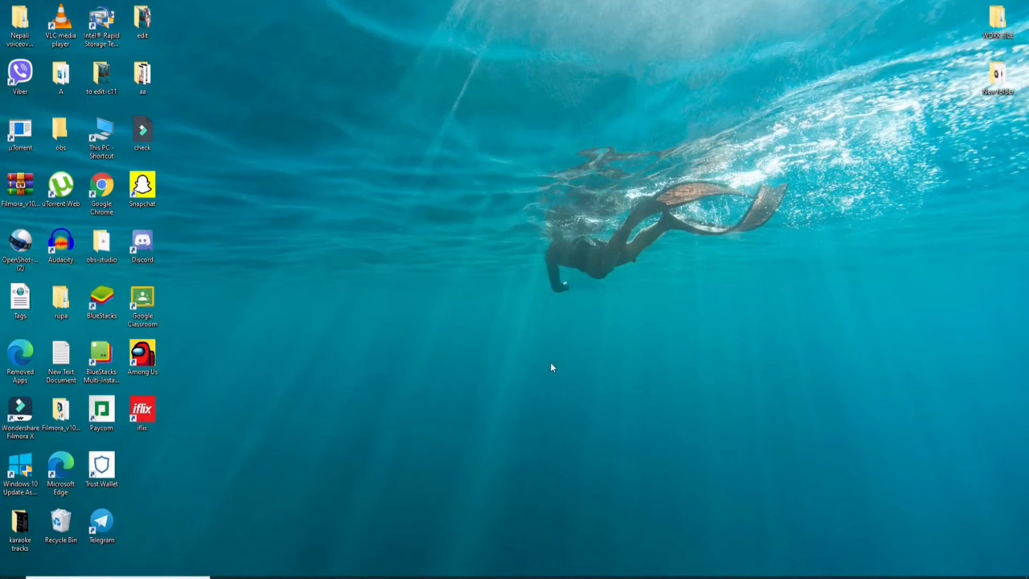
Reopen Chrome, go to shopee.com via the 'sh' suggestion, and choose the Brazil site
left_click(438, 574)
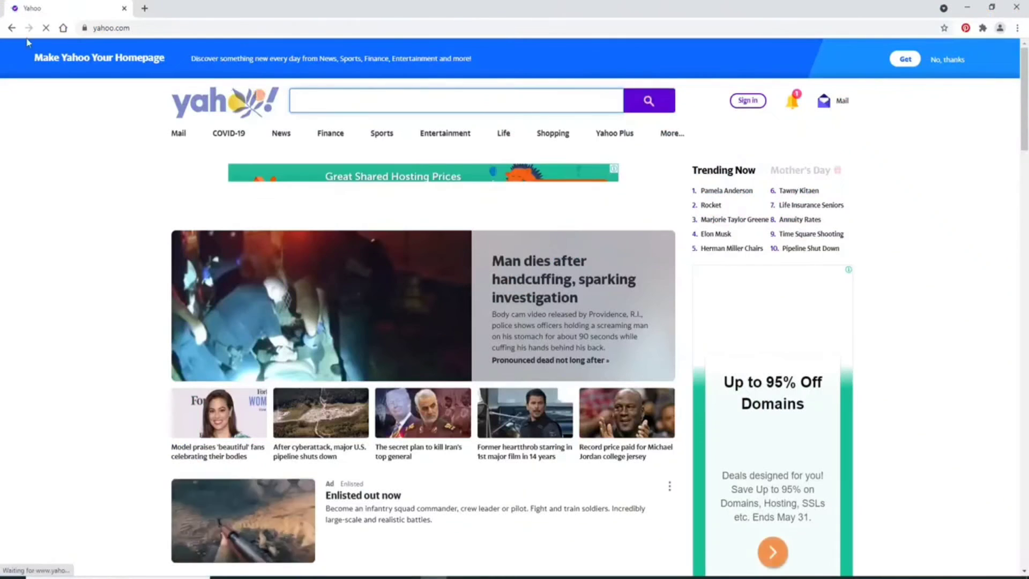
left_click(154, 28)
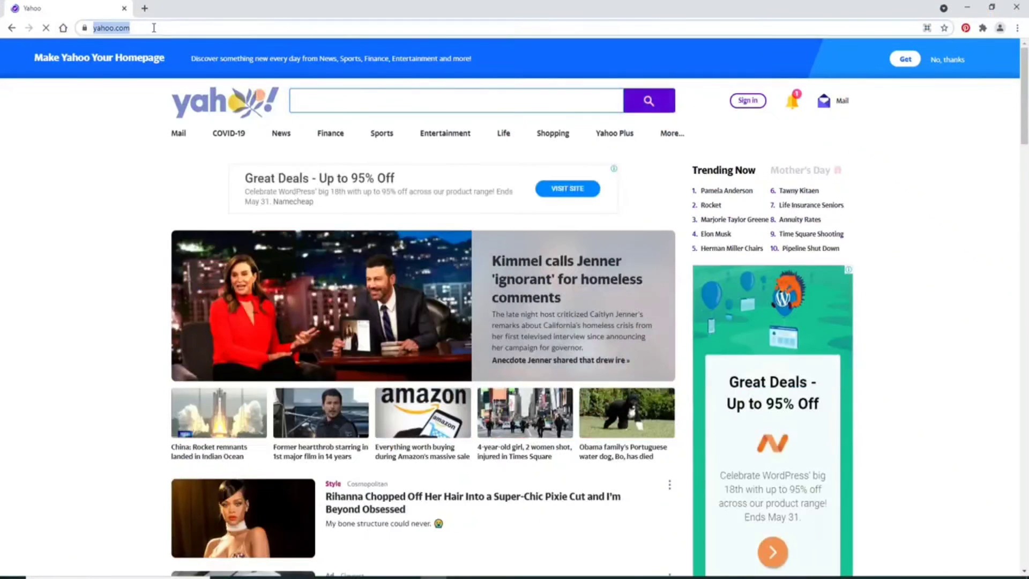
type("shopee")
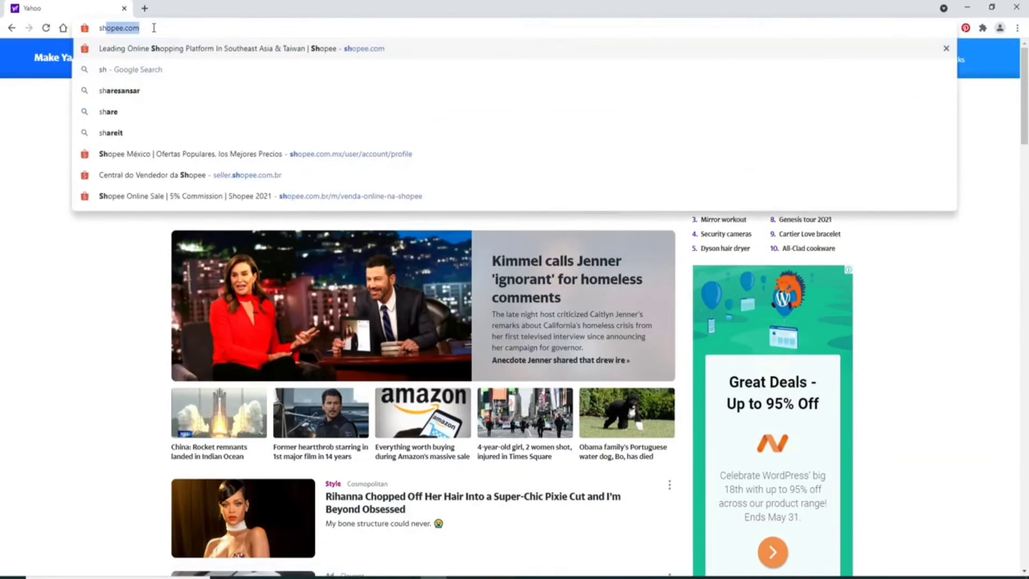
key("Return")
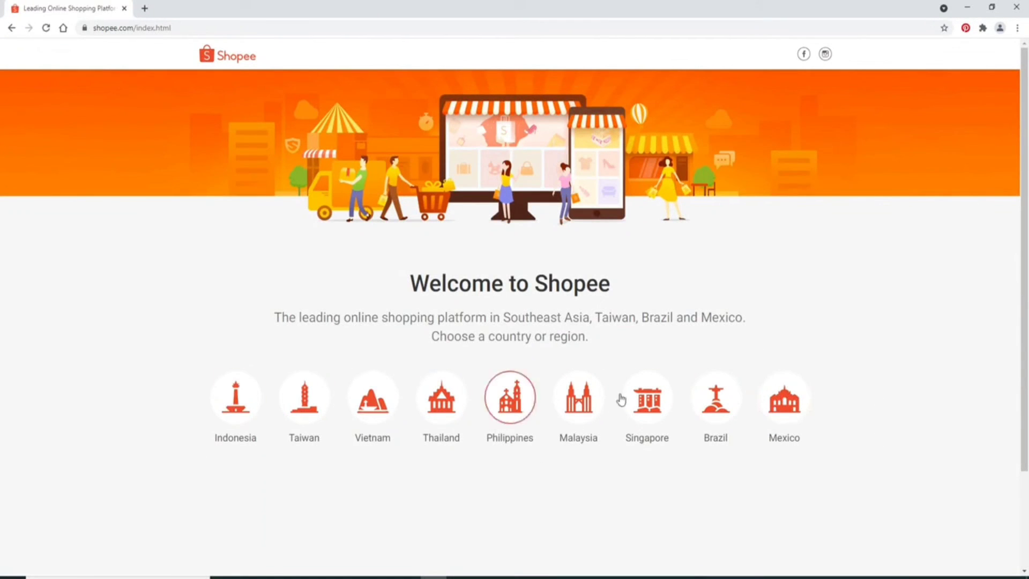
left_click(718, 411)
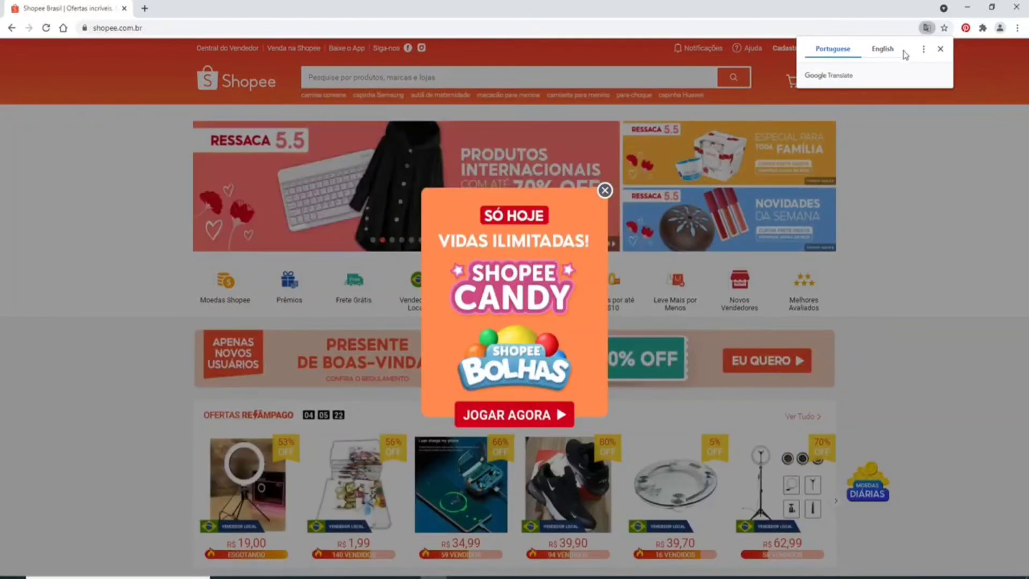
Translate the Shopee Brasil page from Portuguese into English
left_click(923, 50)
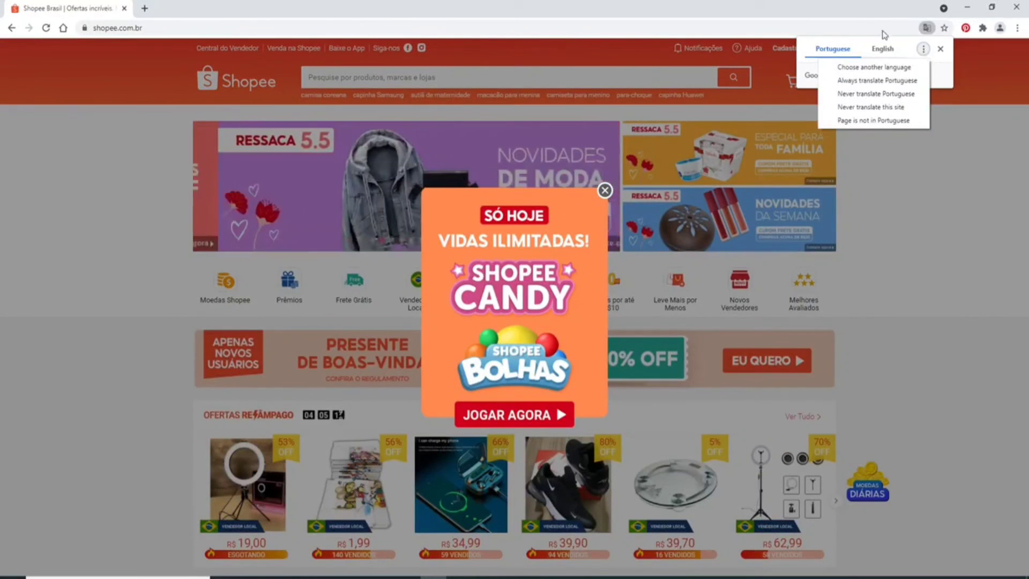
left_click(839, 78)
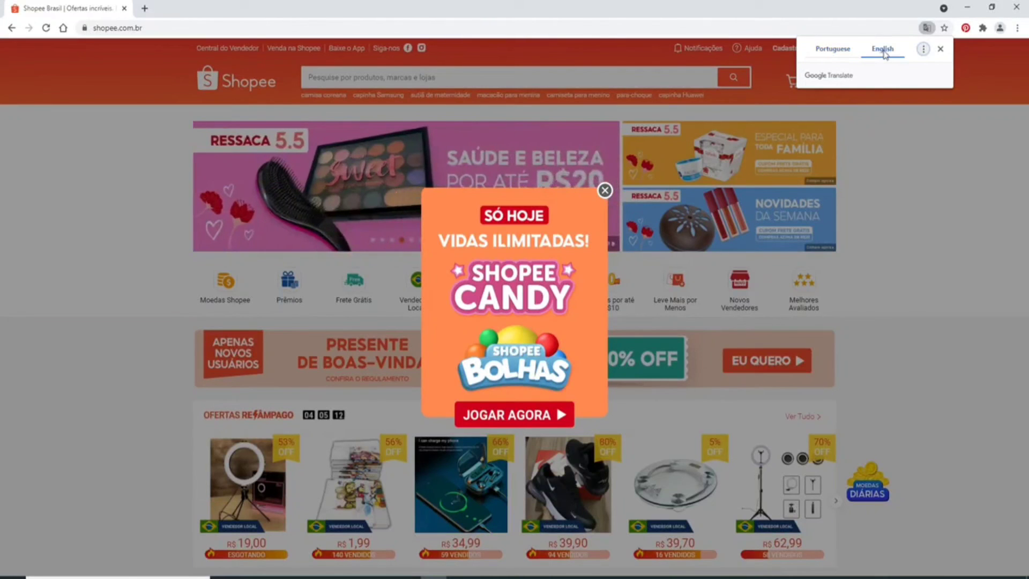
left_click(882, 49)
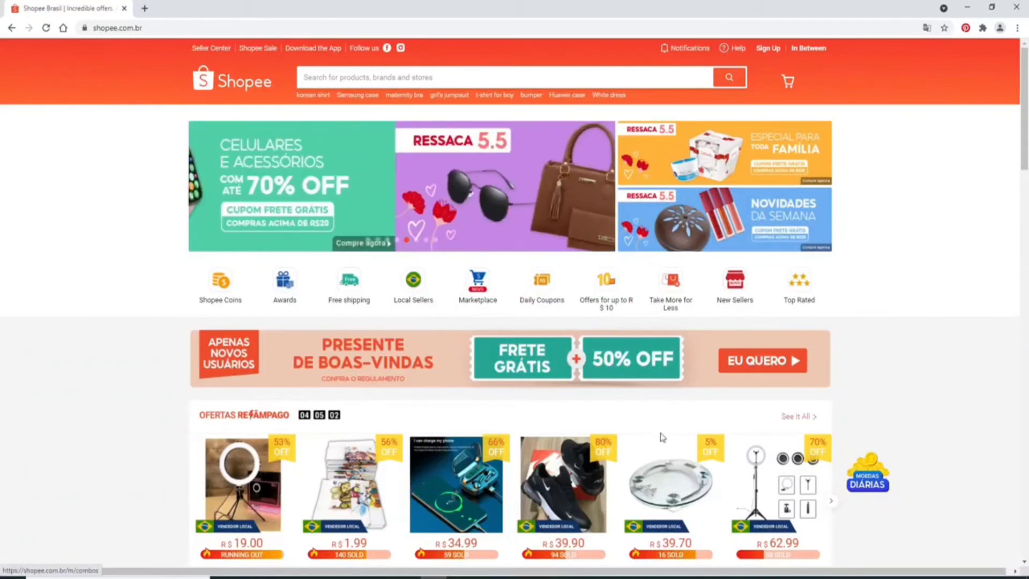
From the translation options, choose to translate into another language
left_click(928, 30)
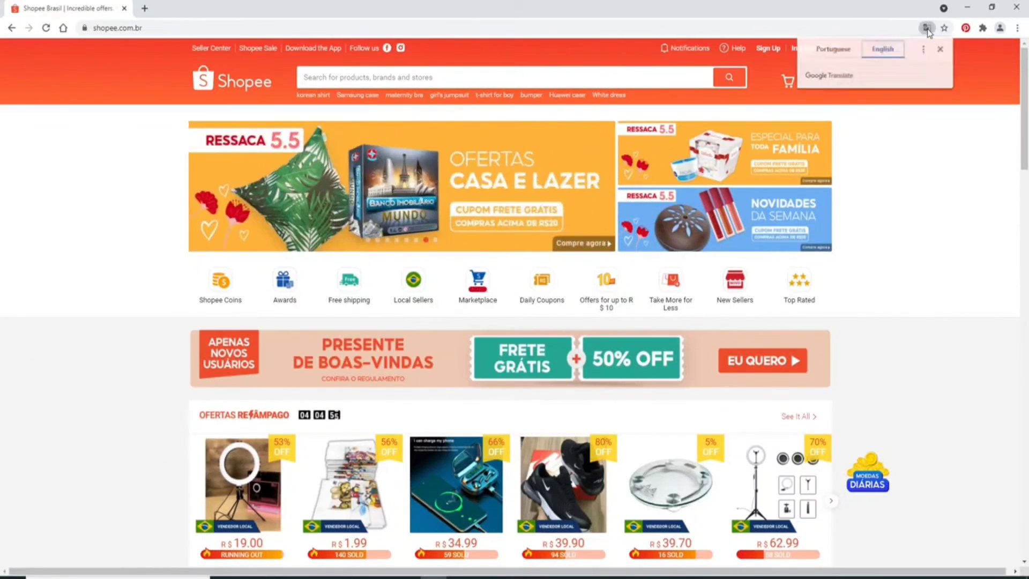
left_click(924, 51)
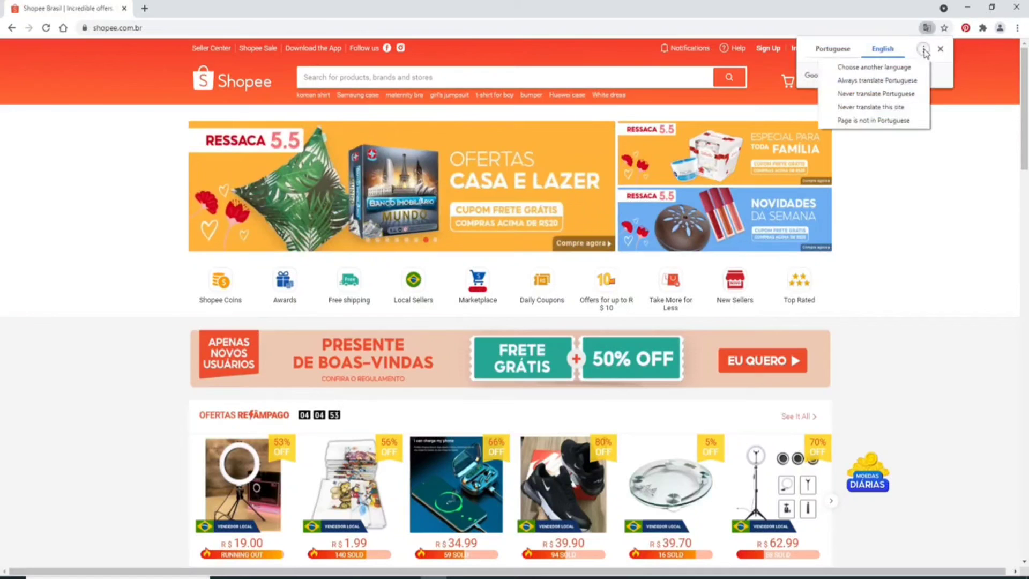
left_click(878, 67)
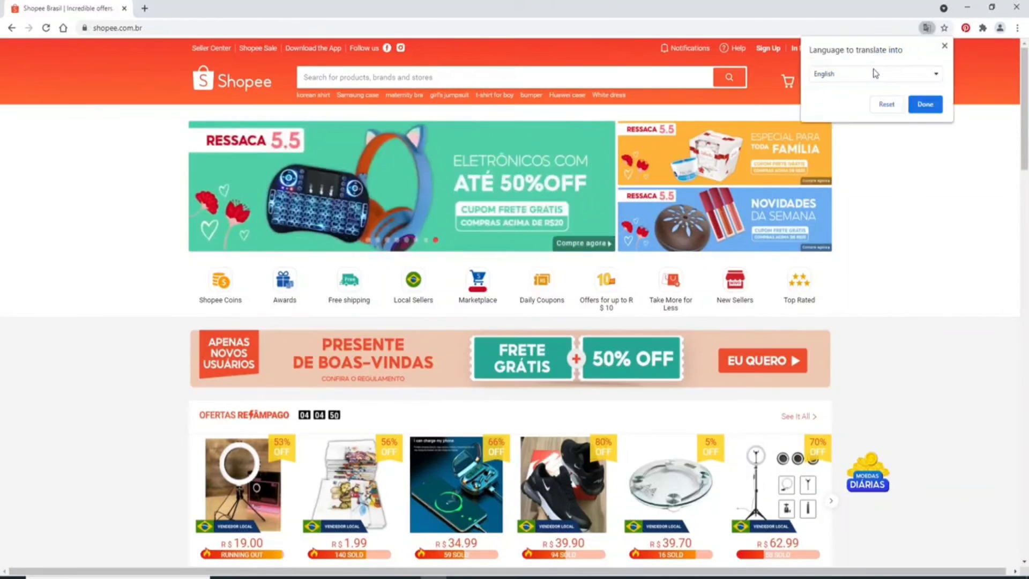
Translate the Shopee Brasil page into Catalan
left_click(936, 75)
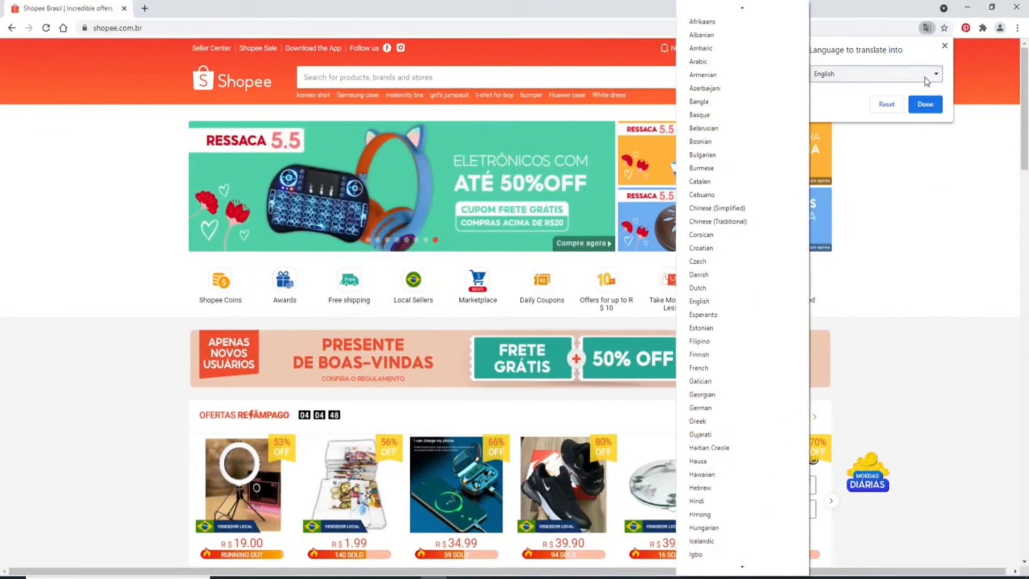
left_click(725, 181)
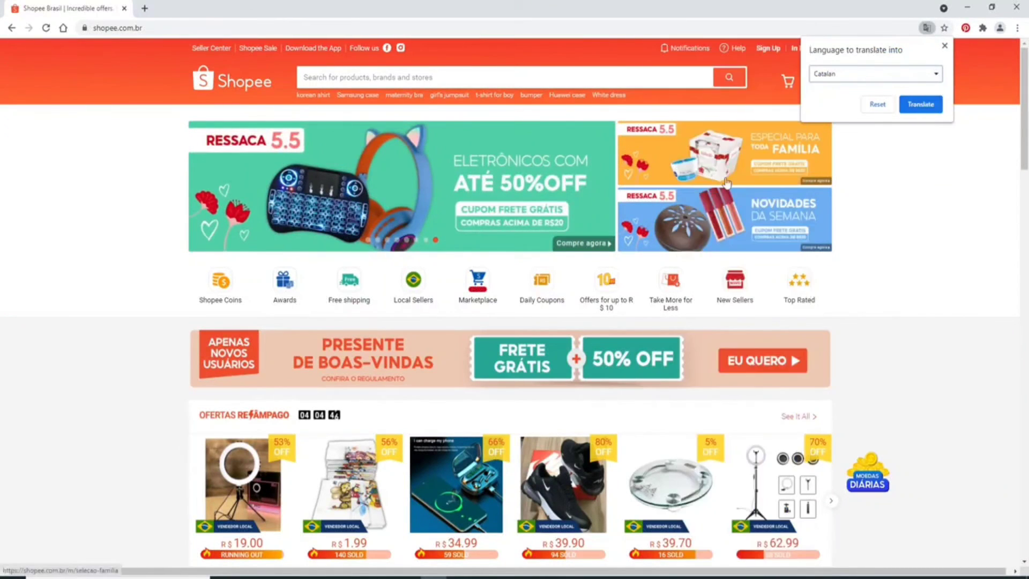
left_click(923, 106)
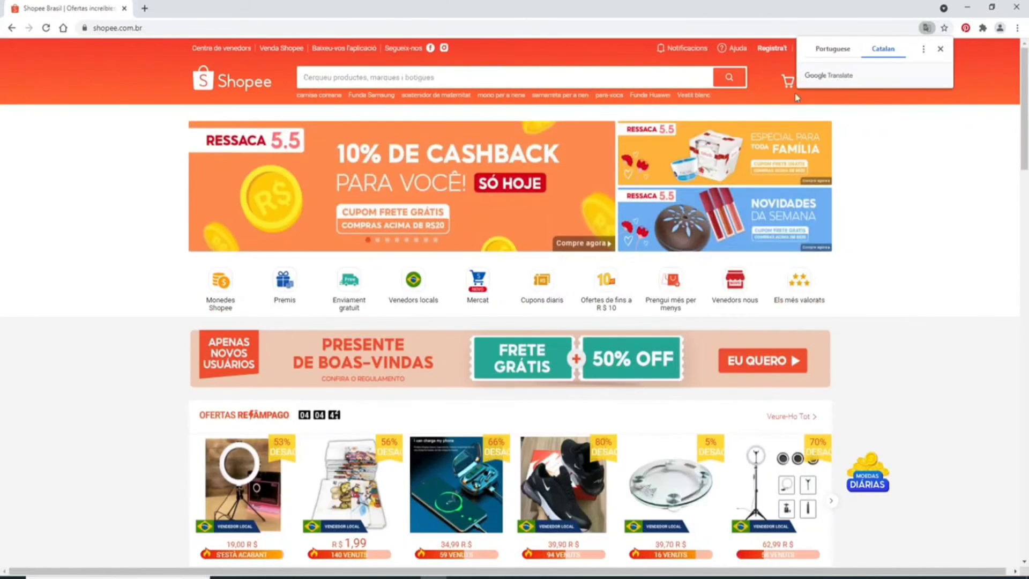
Switch the page translation from Catalan to Nepali
left_click(923, 50)
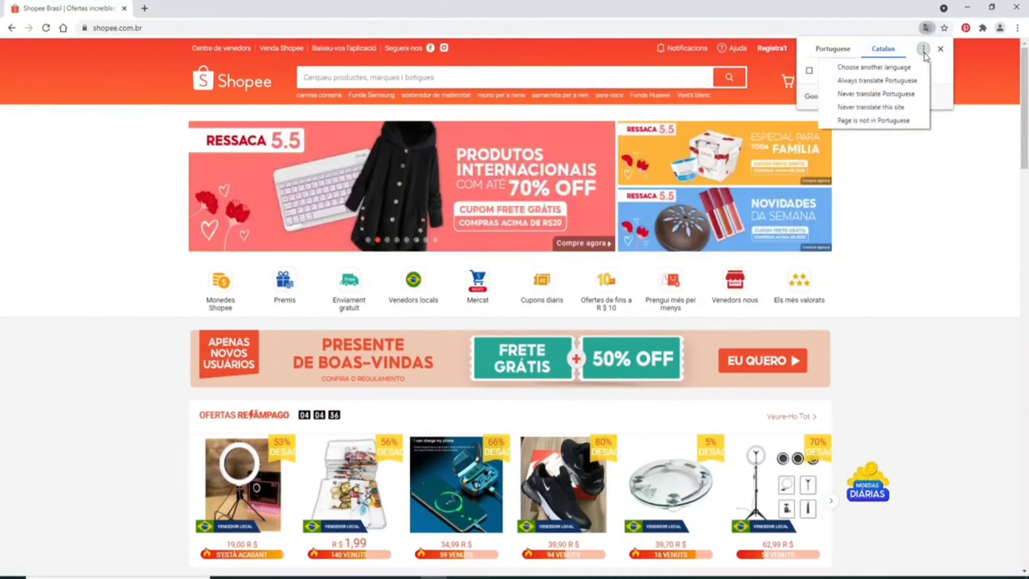
left_click(899, 69)
left_click(894, 75)
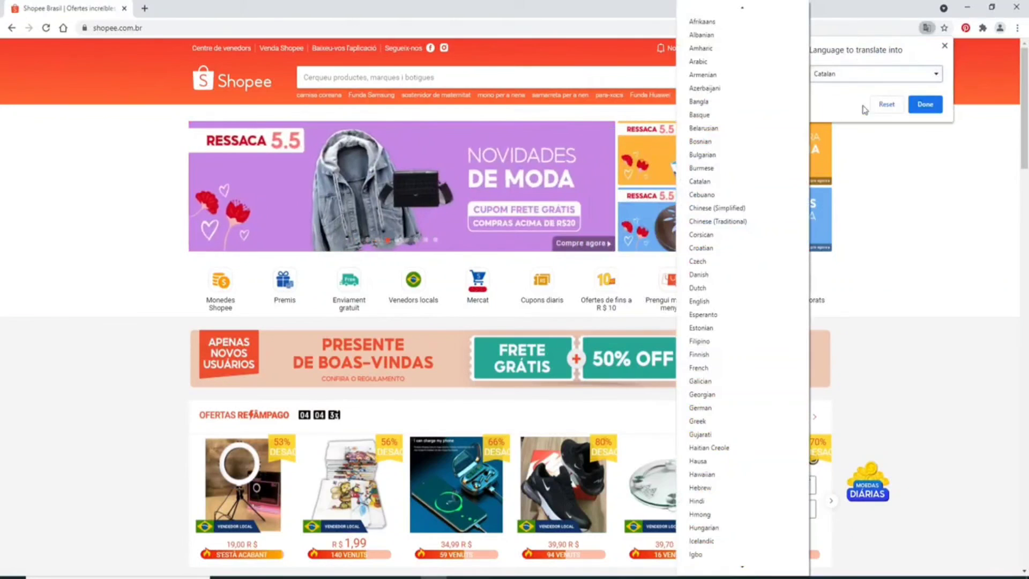
scroll(735, 286, "down", 9)
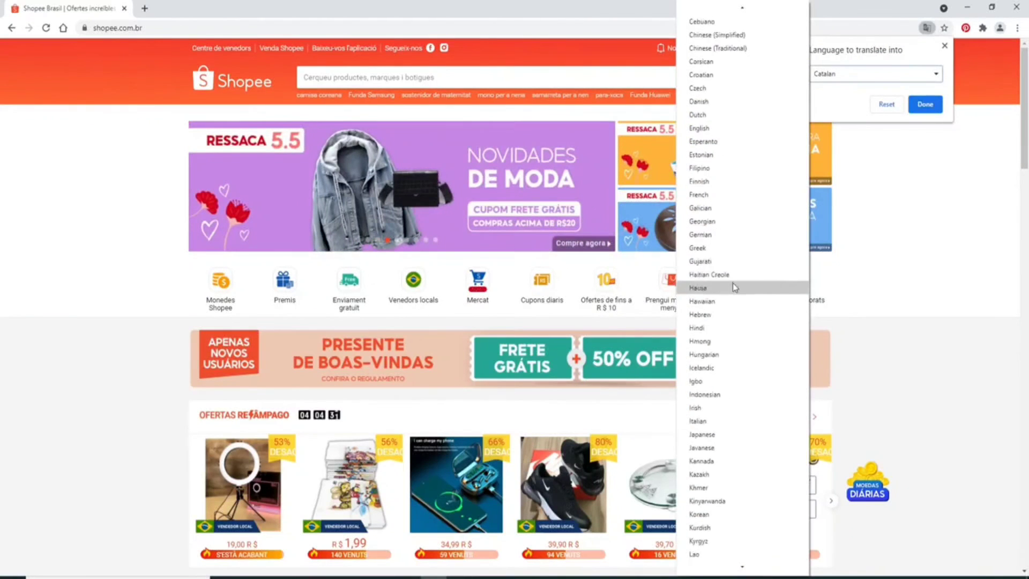
scroll(735, 286, "down", 5)
left_click(723, 300)
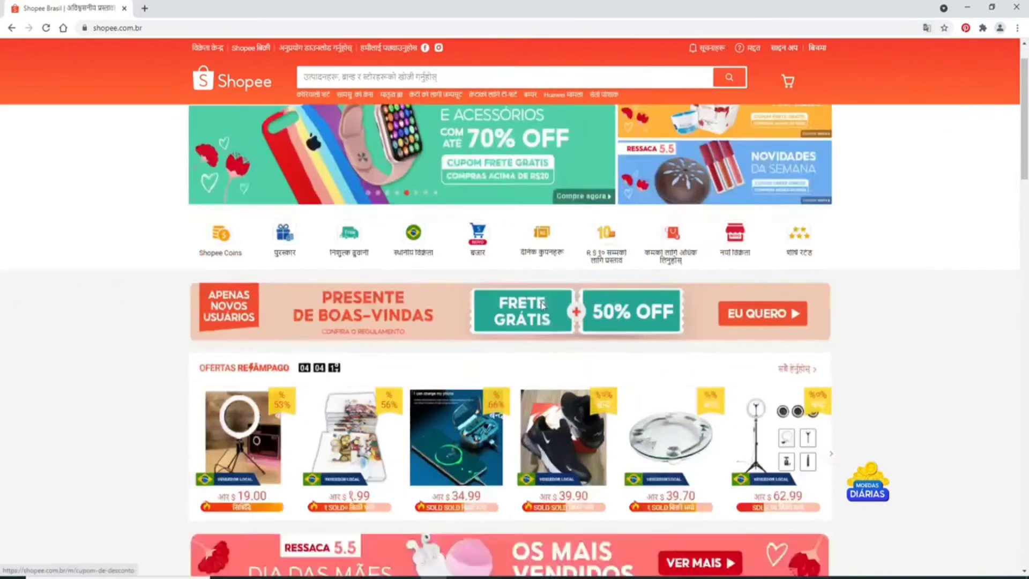
scroll(541, 304, "down", 10)
scroll(541, 307, "down", 7)
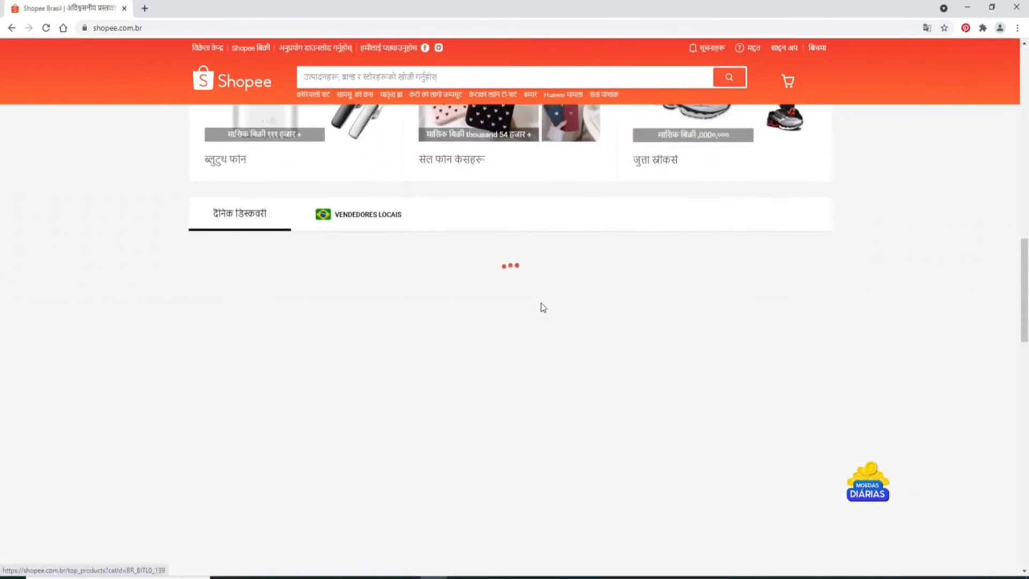